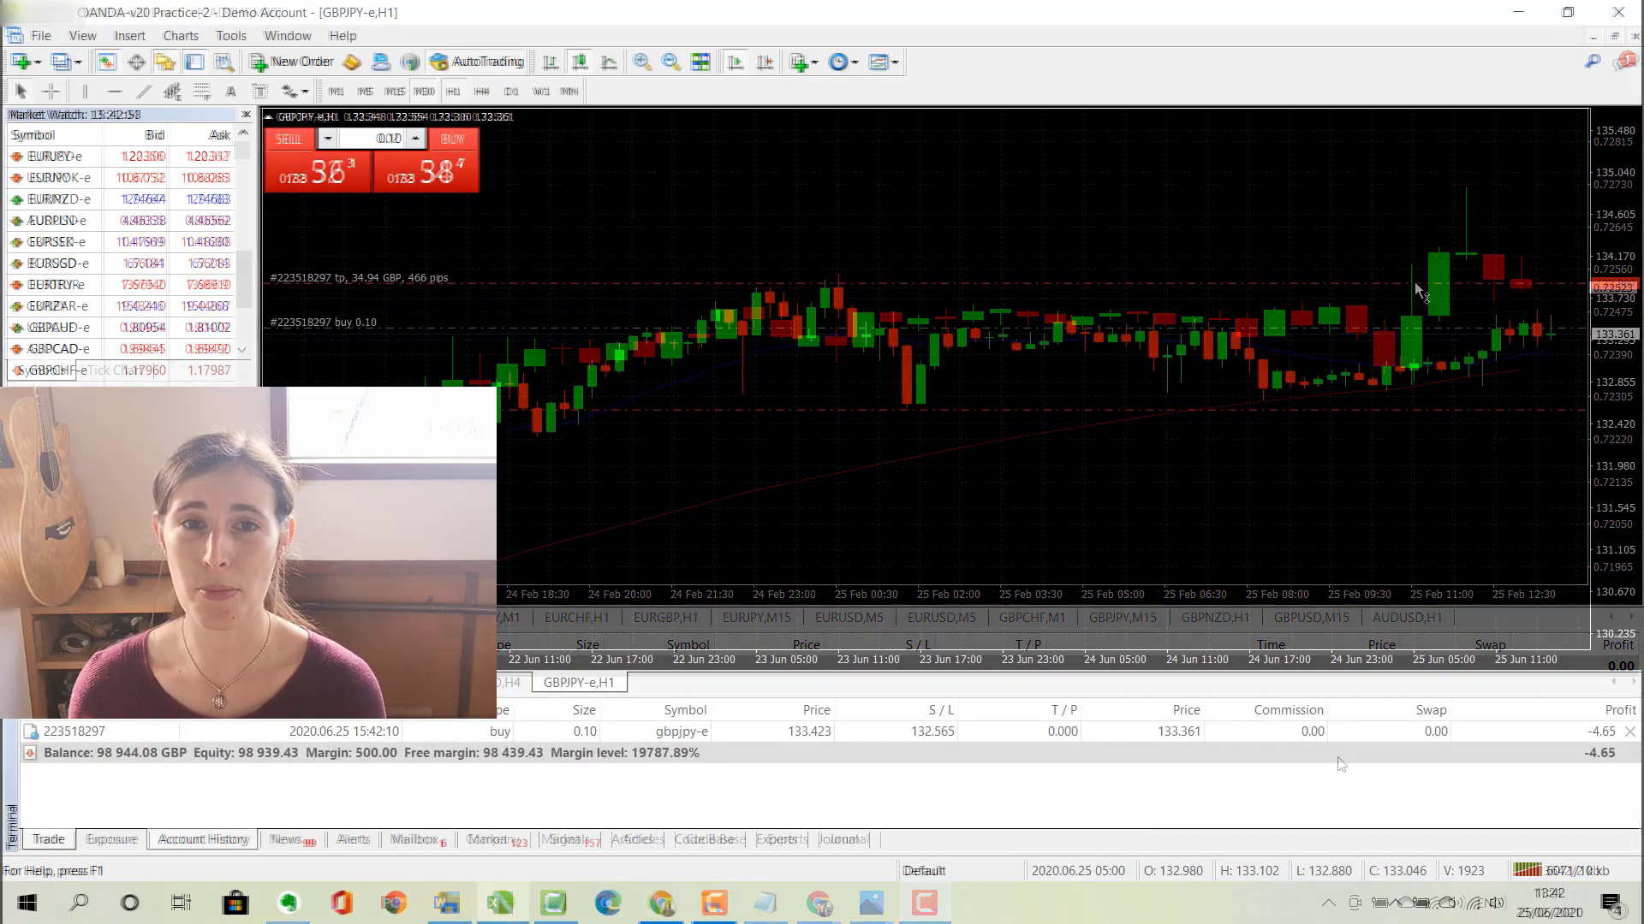
Step: Raise the take-profit level on the chart to about 134.86
drag(1415, 281, 1424, 188)
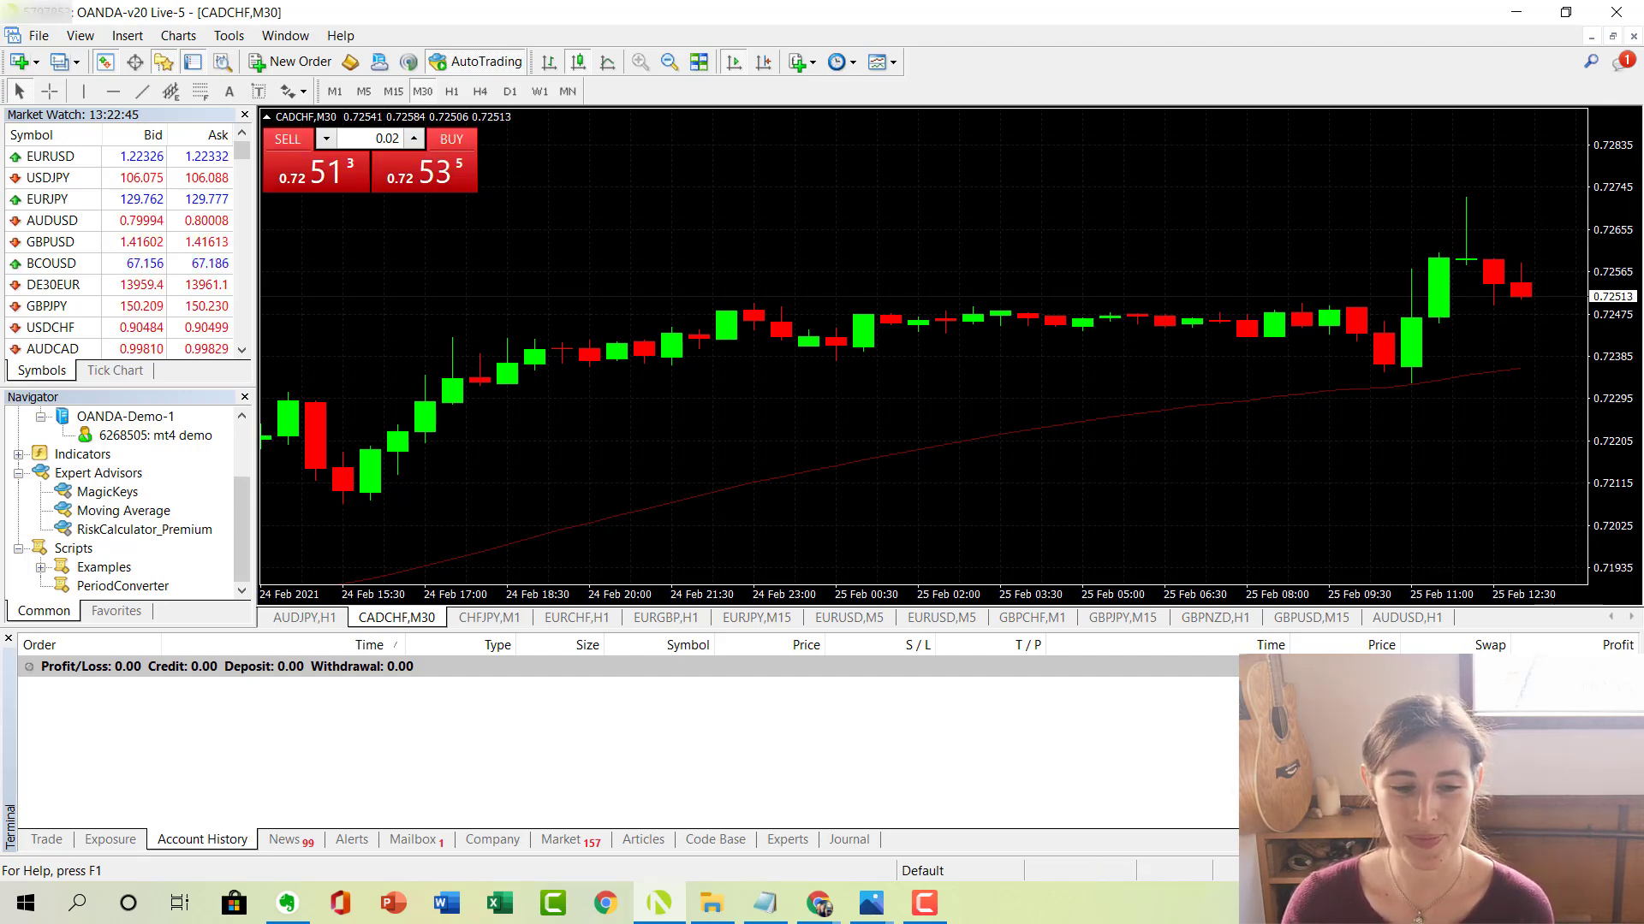
Step: Open a new XAUUSD chart from the Group4 symbol list
click(22, 61)
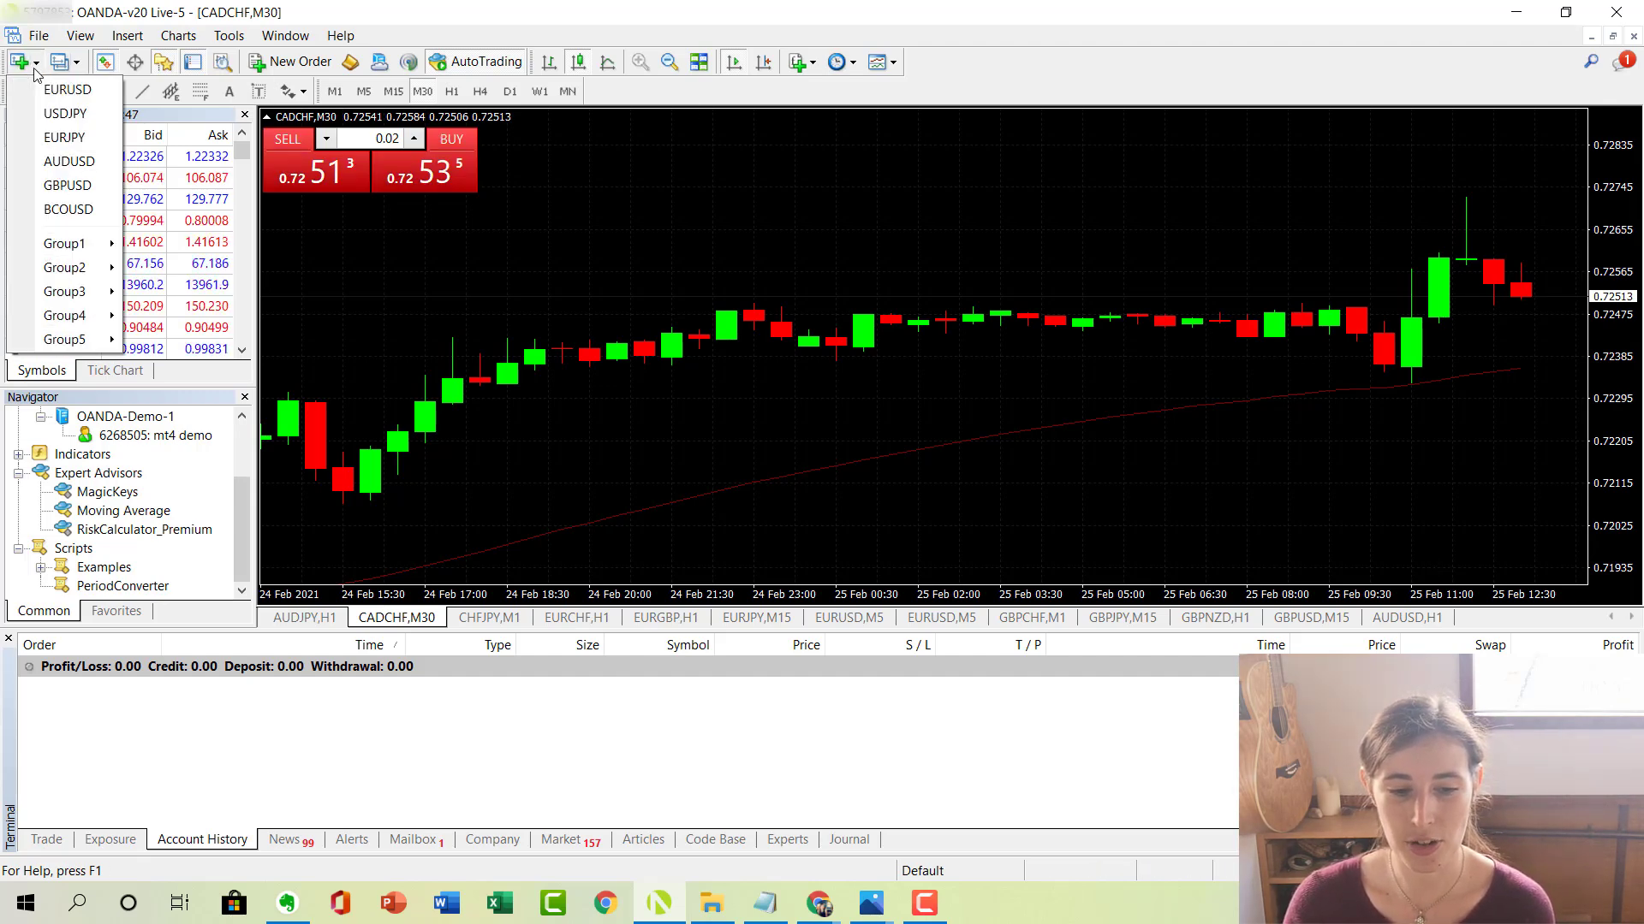
mouse_move(60, 248)
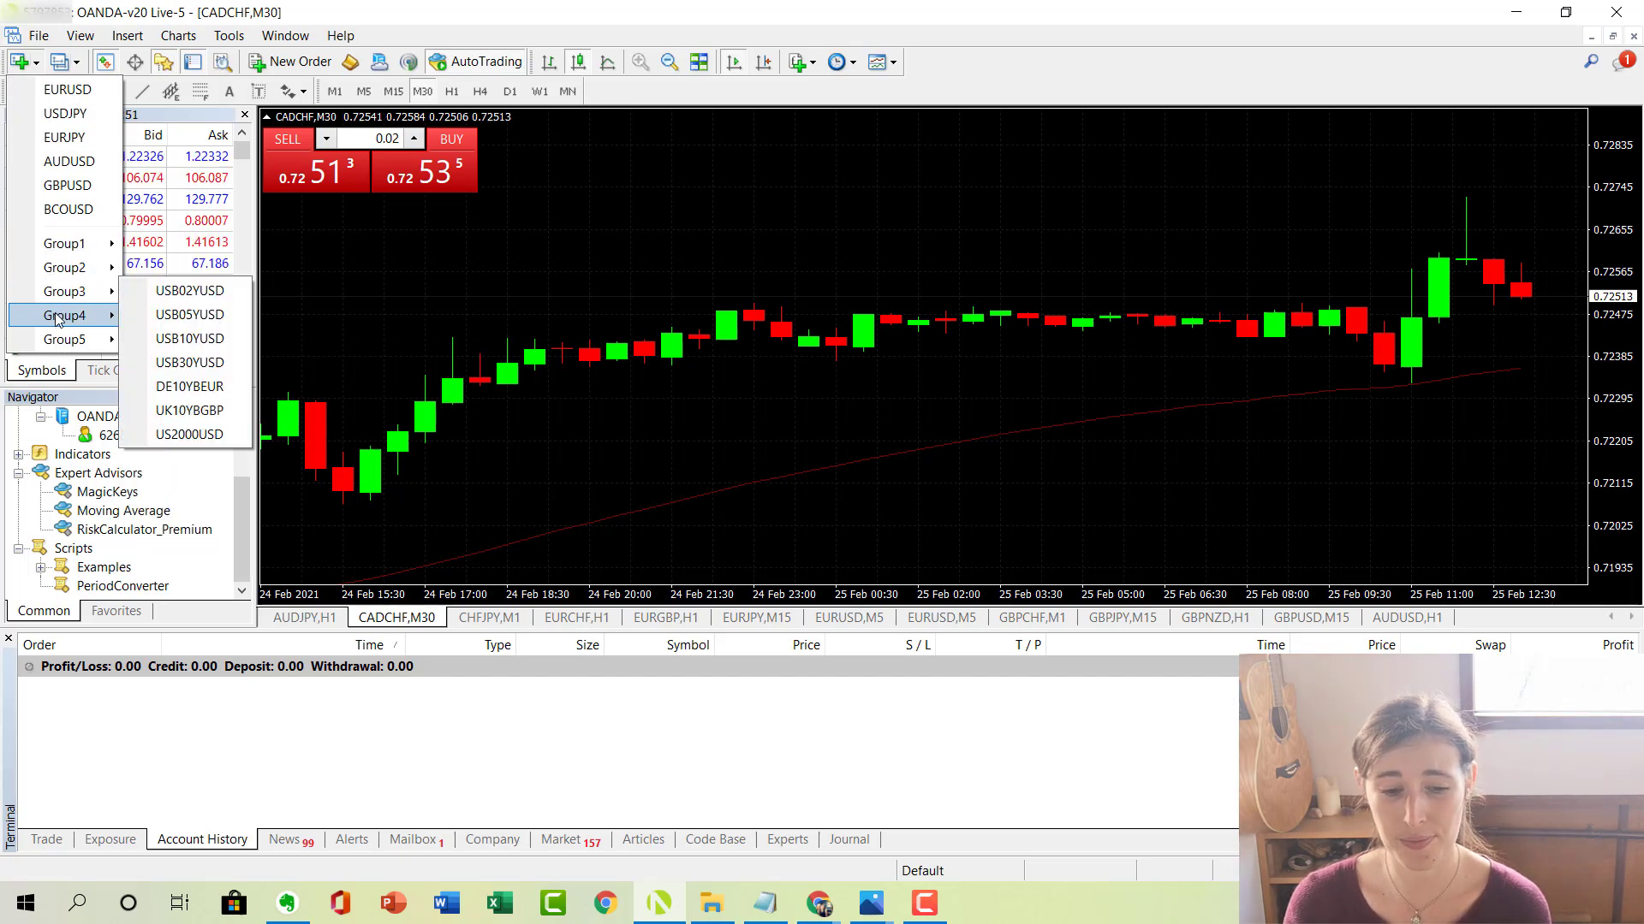
mouse_move(58, 319)
click(178, 314)
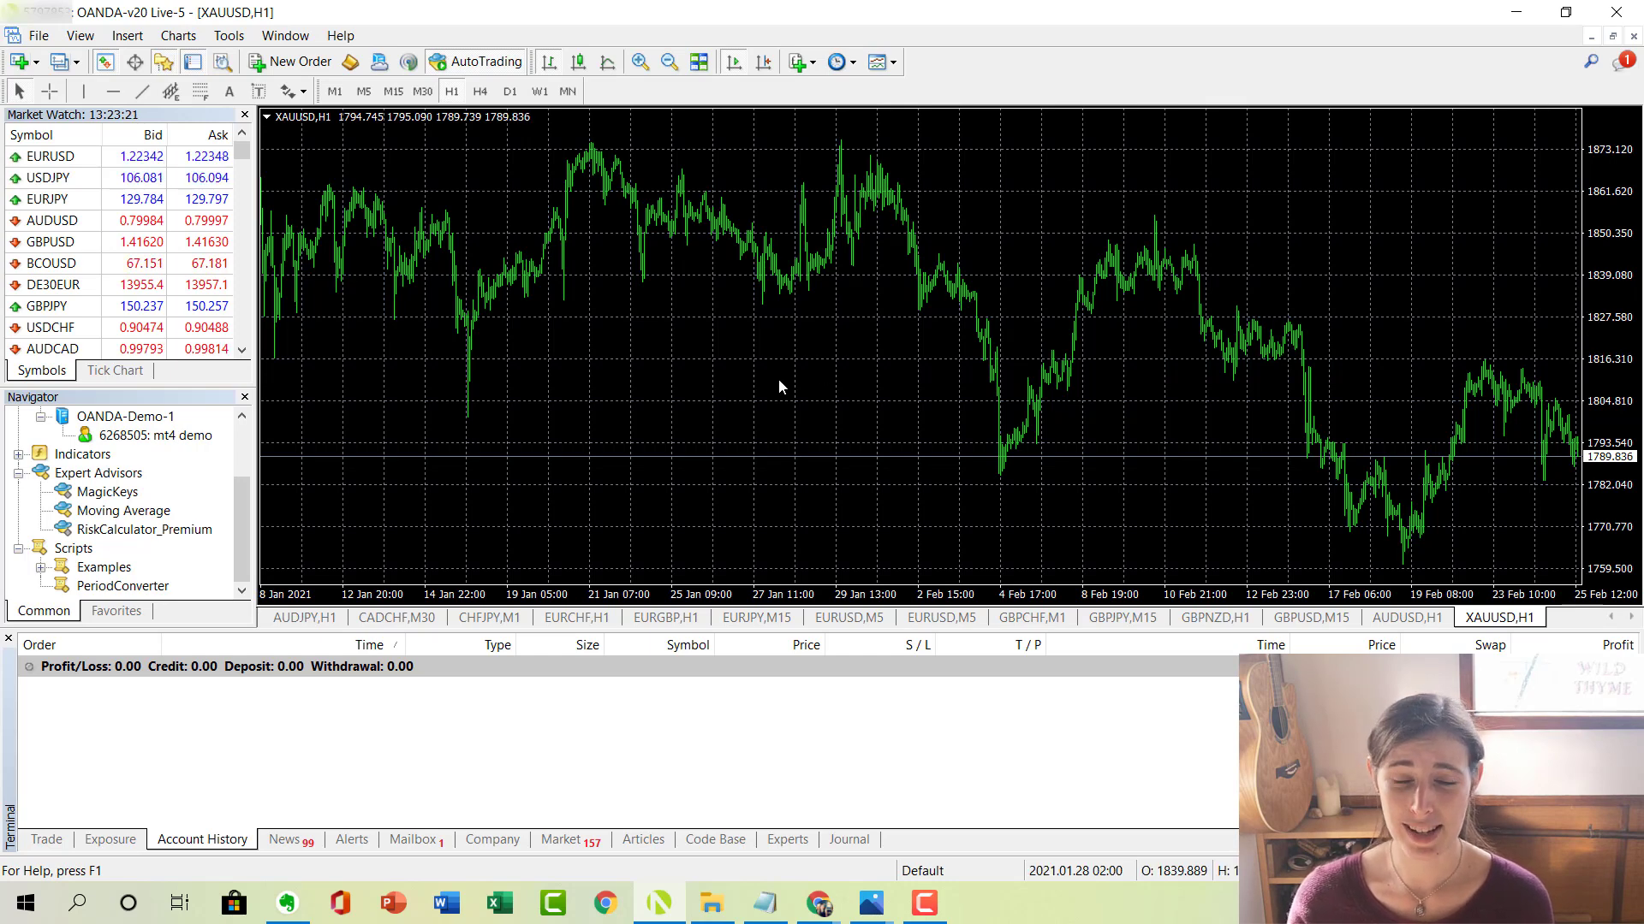
Step: Apply the Mainchart template to the gold chart for candlesticks and a moving average
right_click(706, 356)
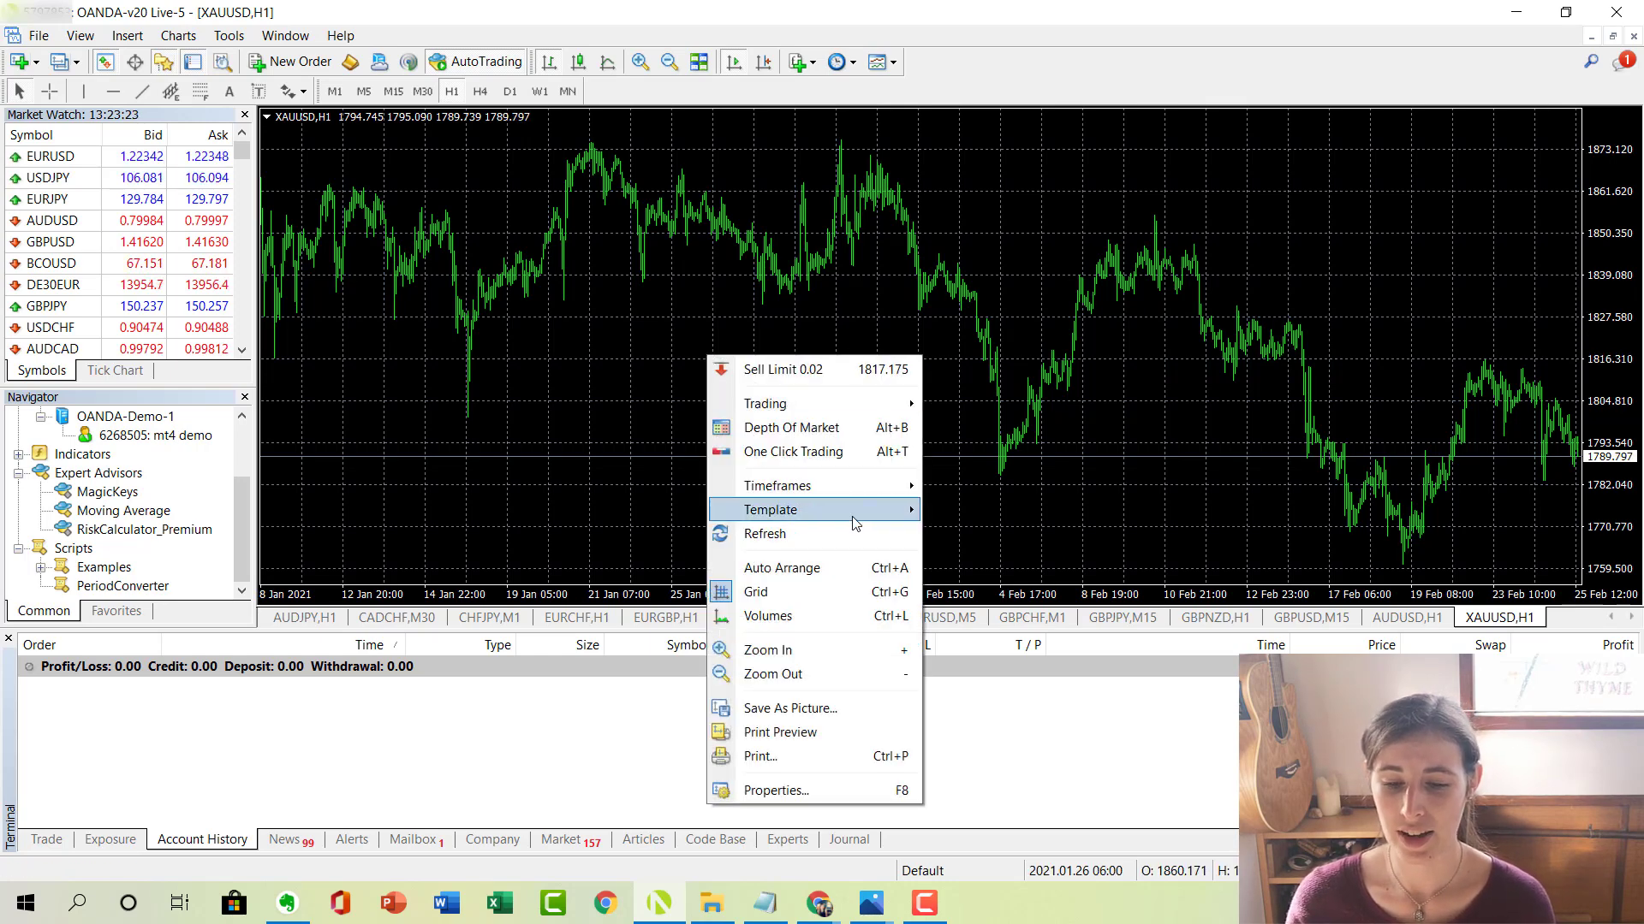
mouse_move(853, 522)
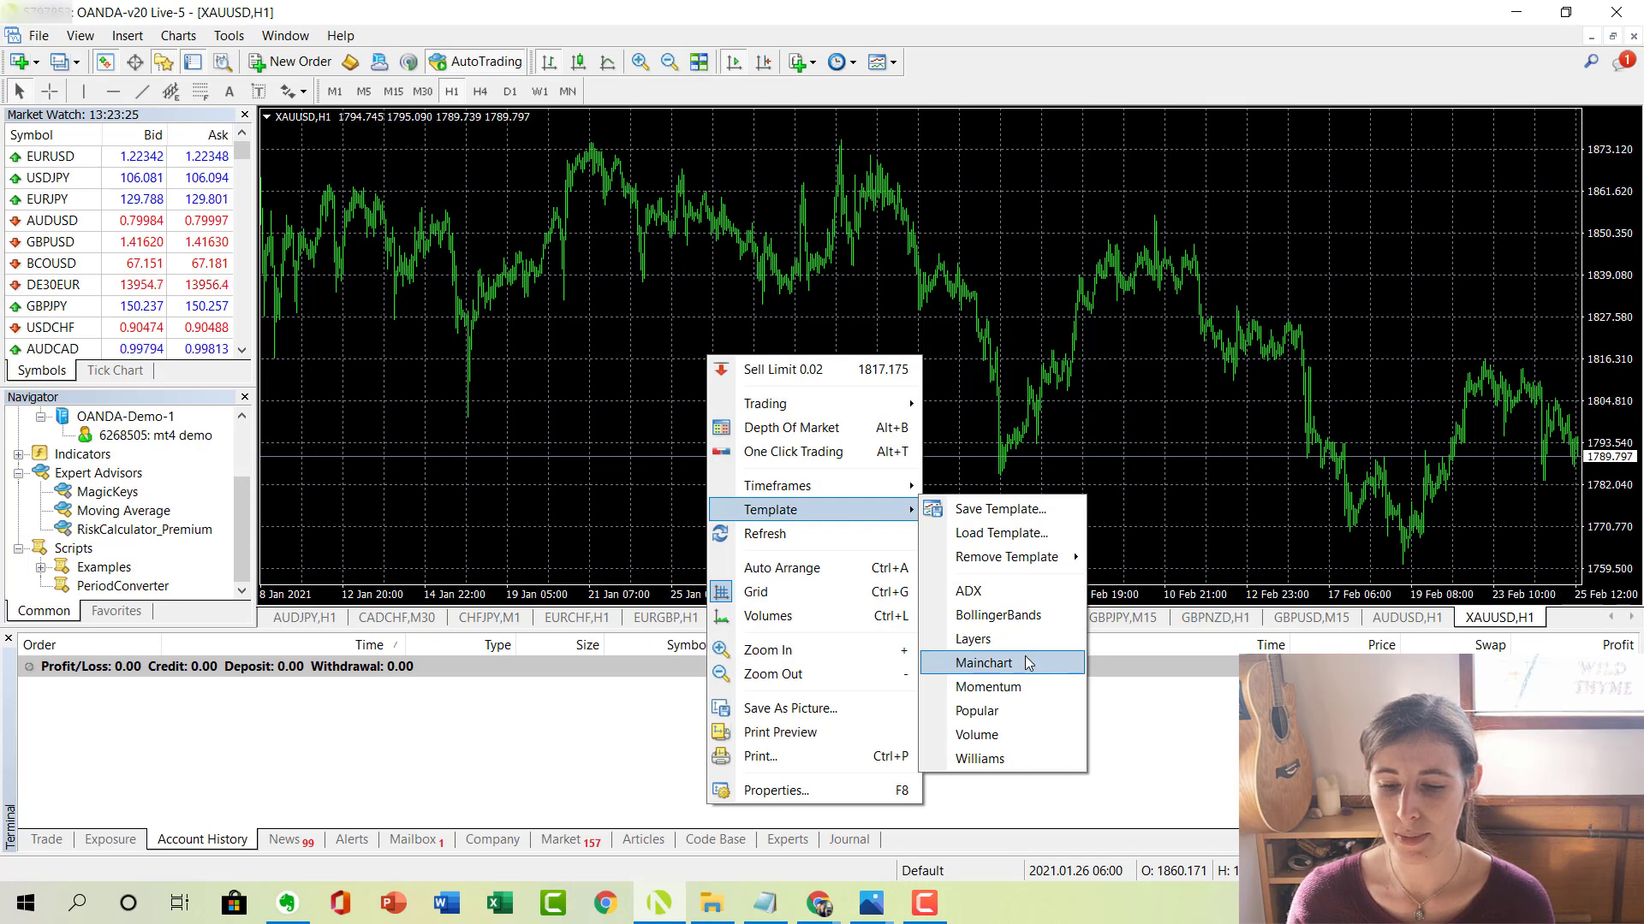
click(984, 663)
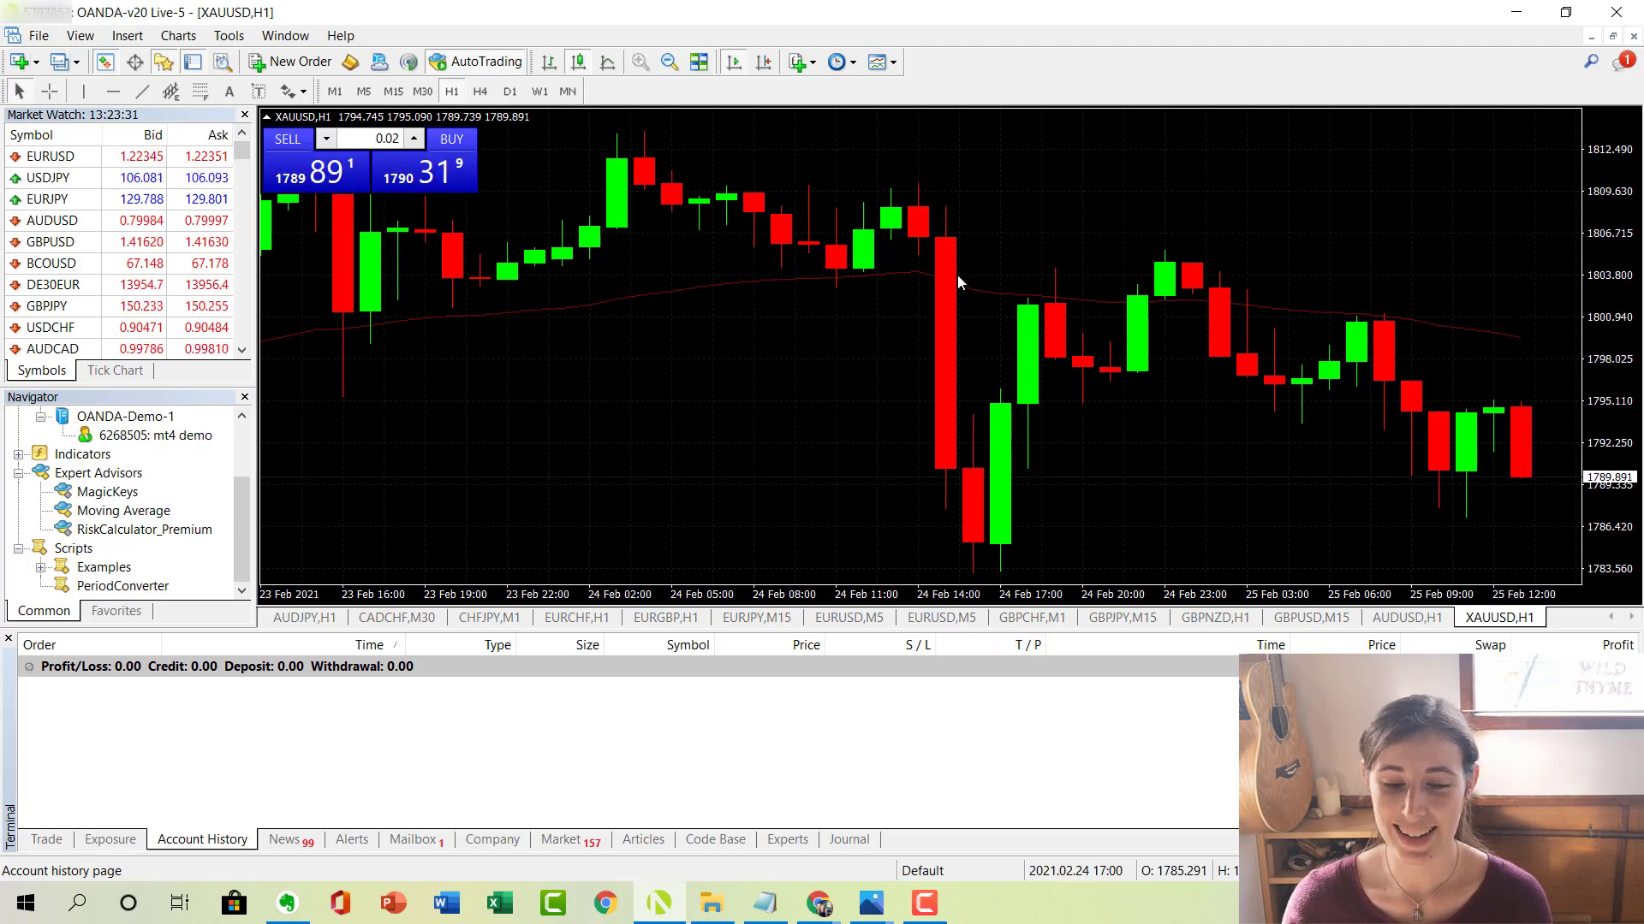
right_click(827, 336)
click(927, 793)
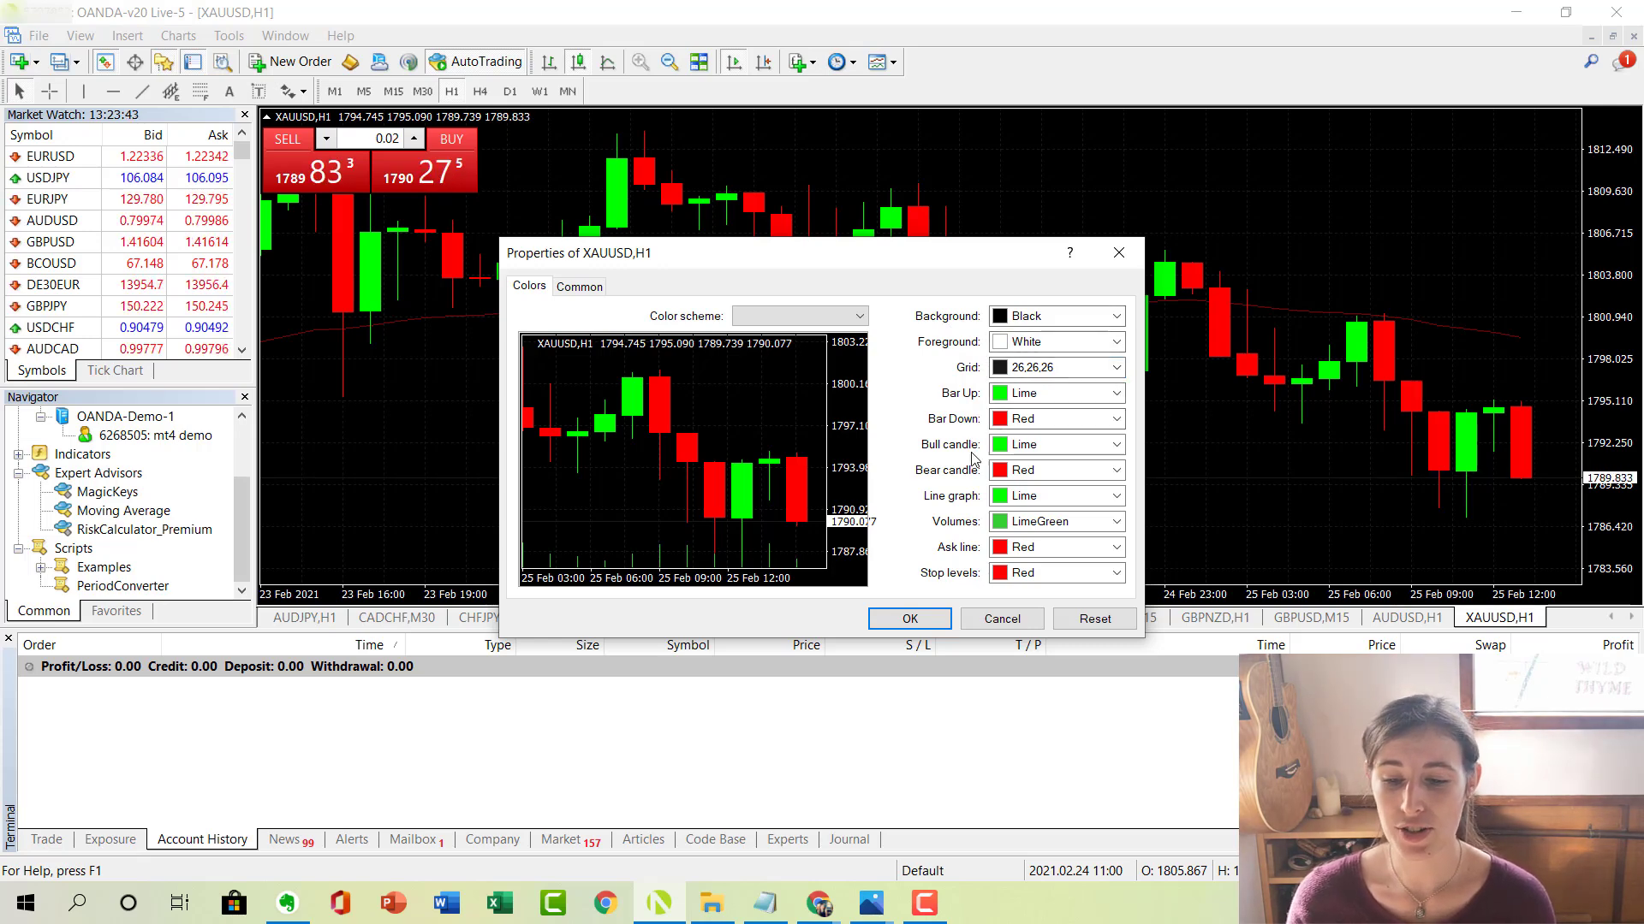
click(589, 287)
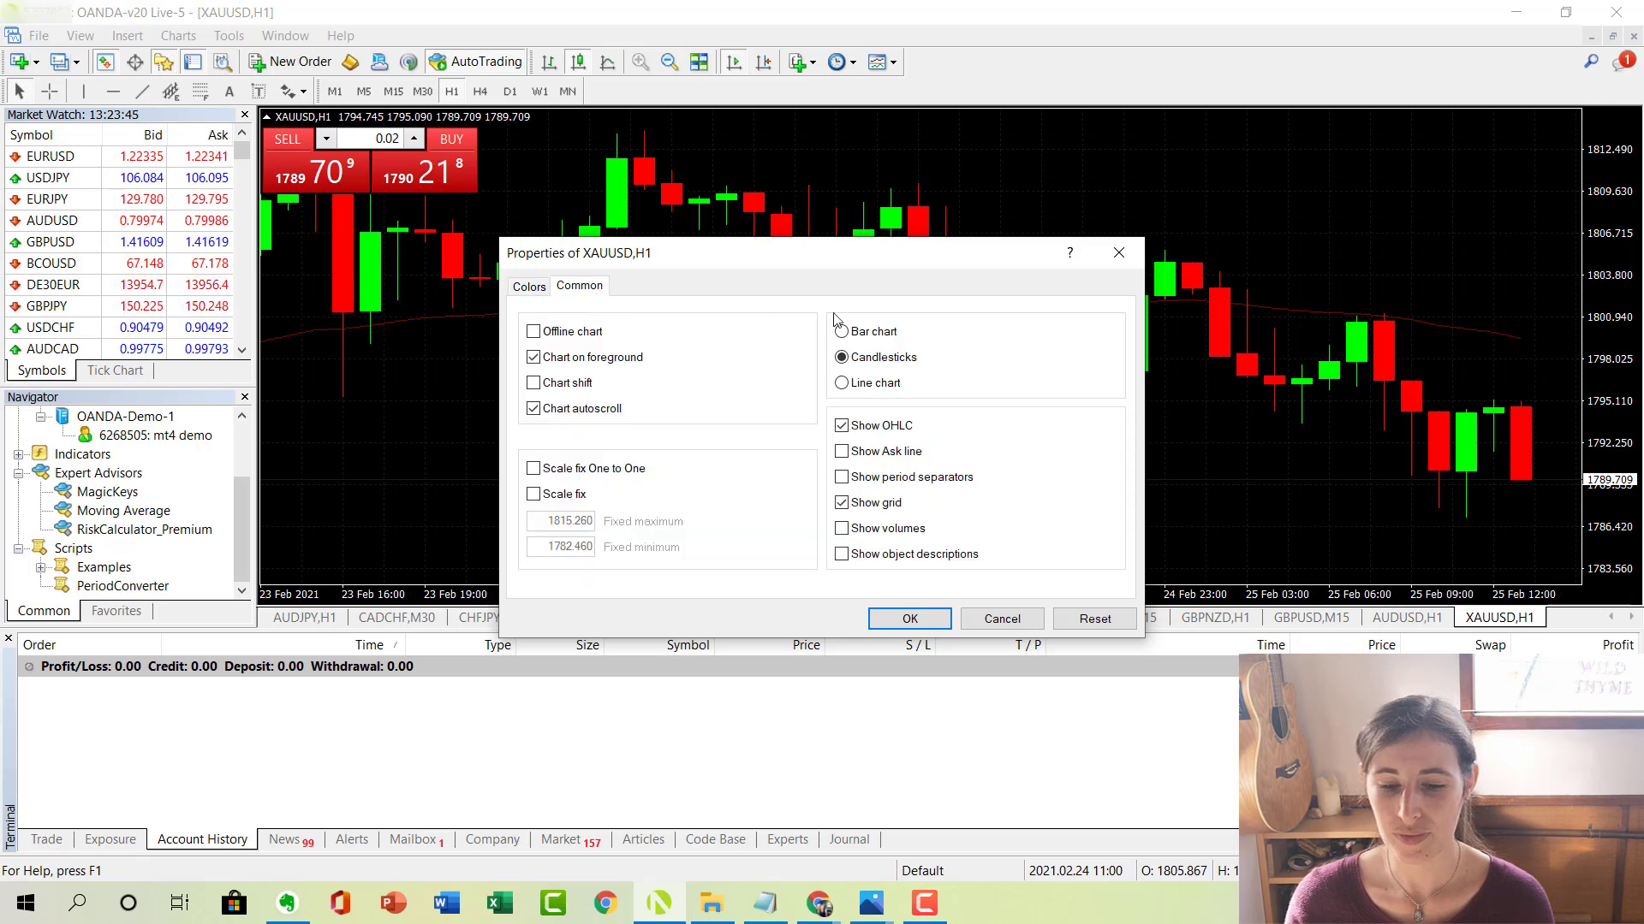
click(874, 387)
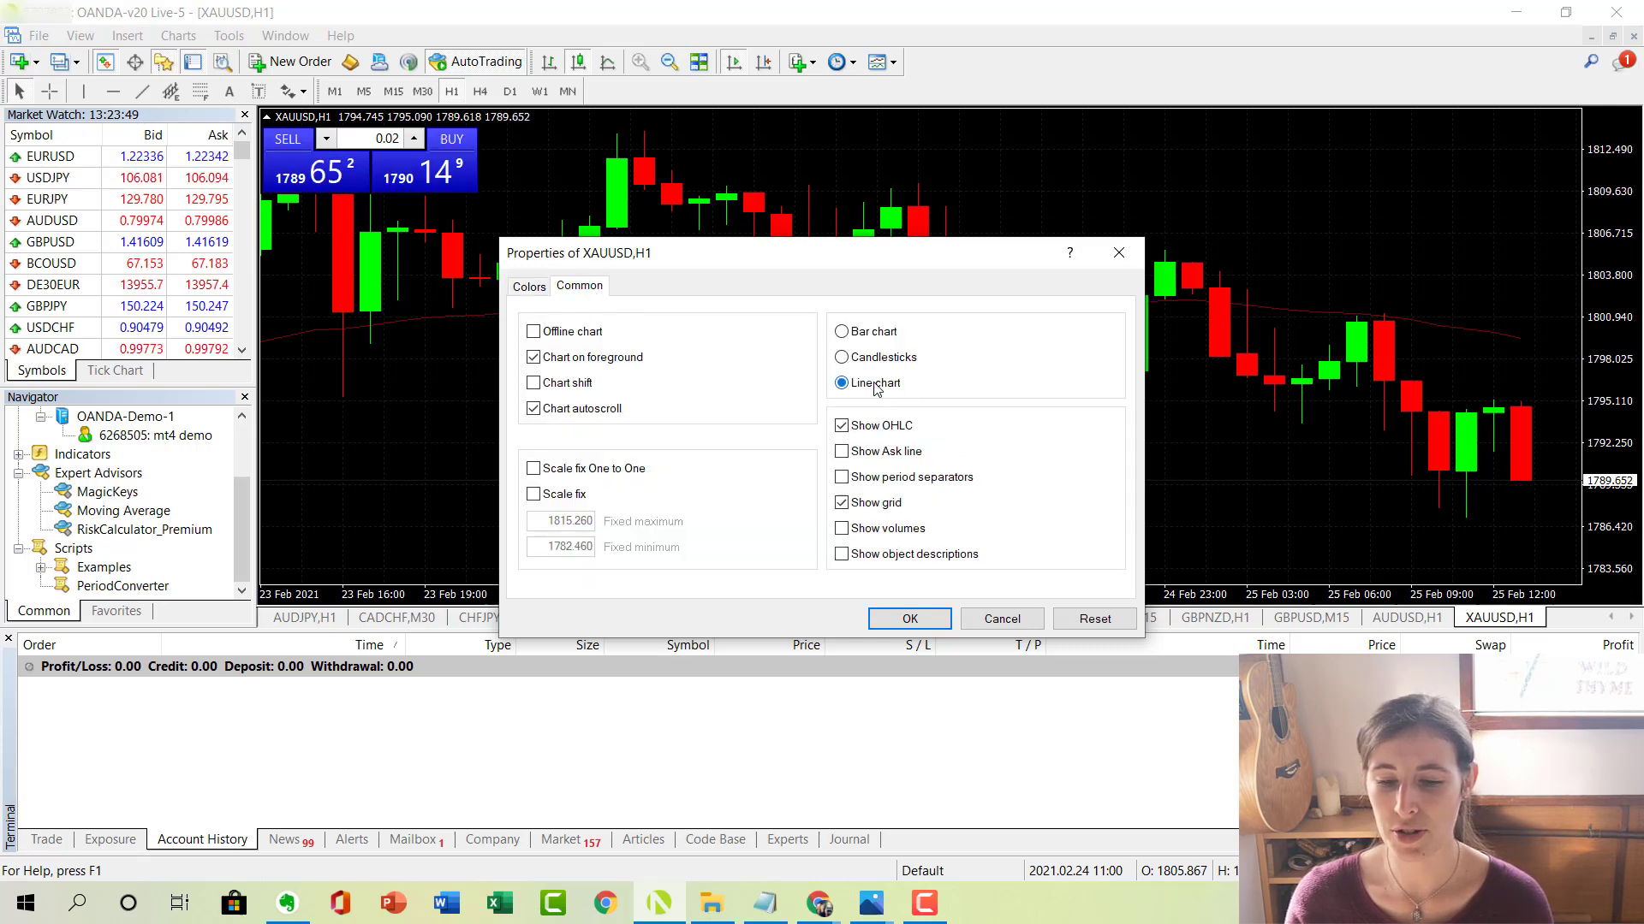
click(877, 333)
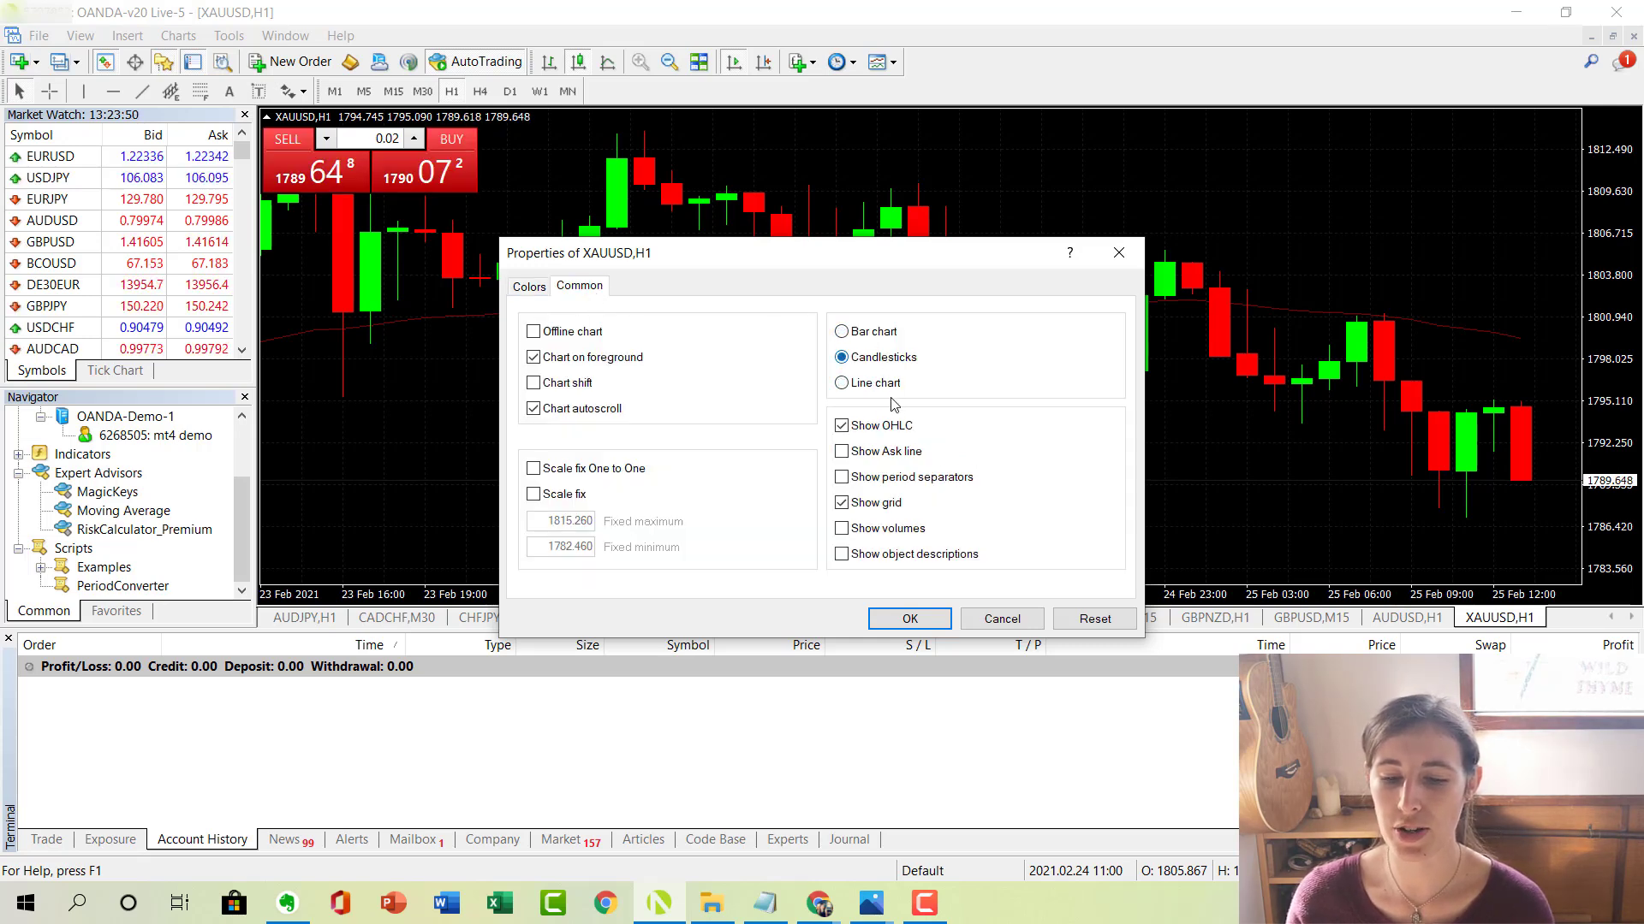
click(931, 619)
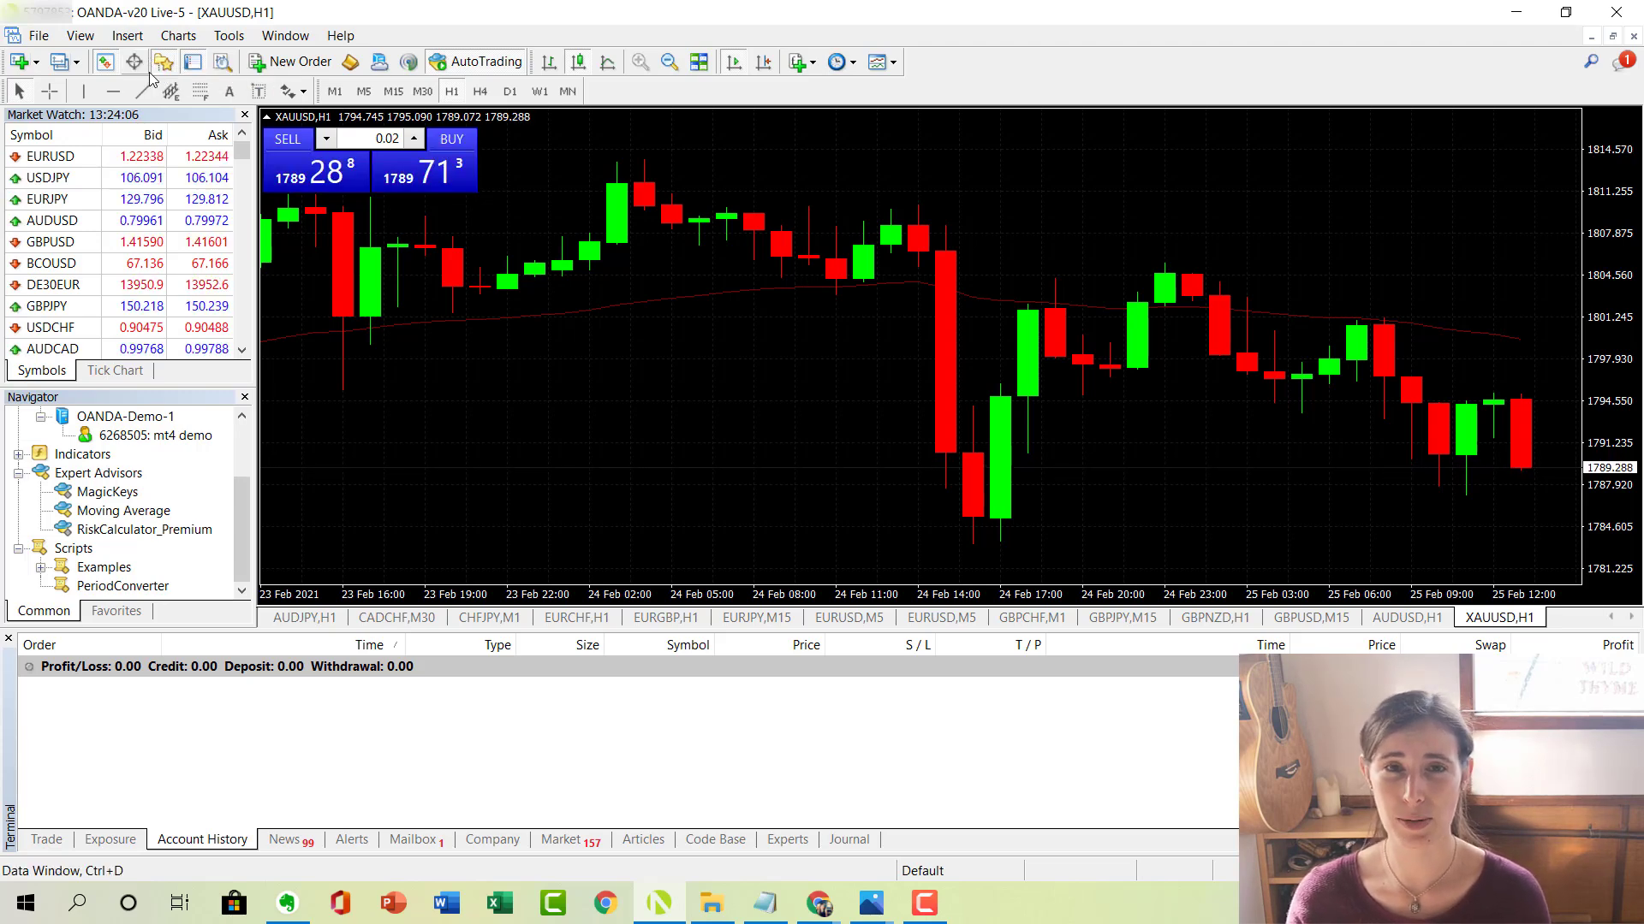
click(128, 35)
mouse_move(171, 59)
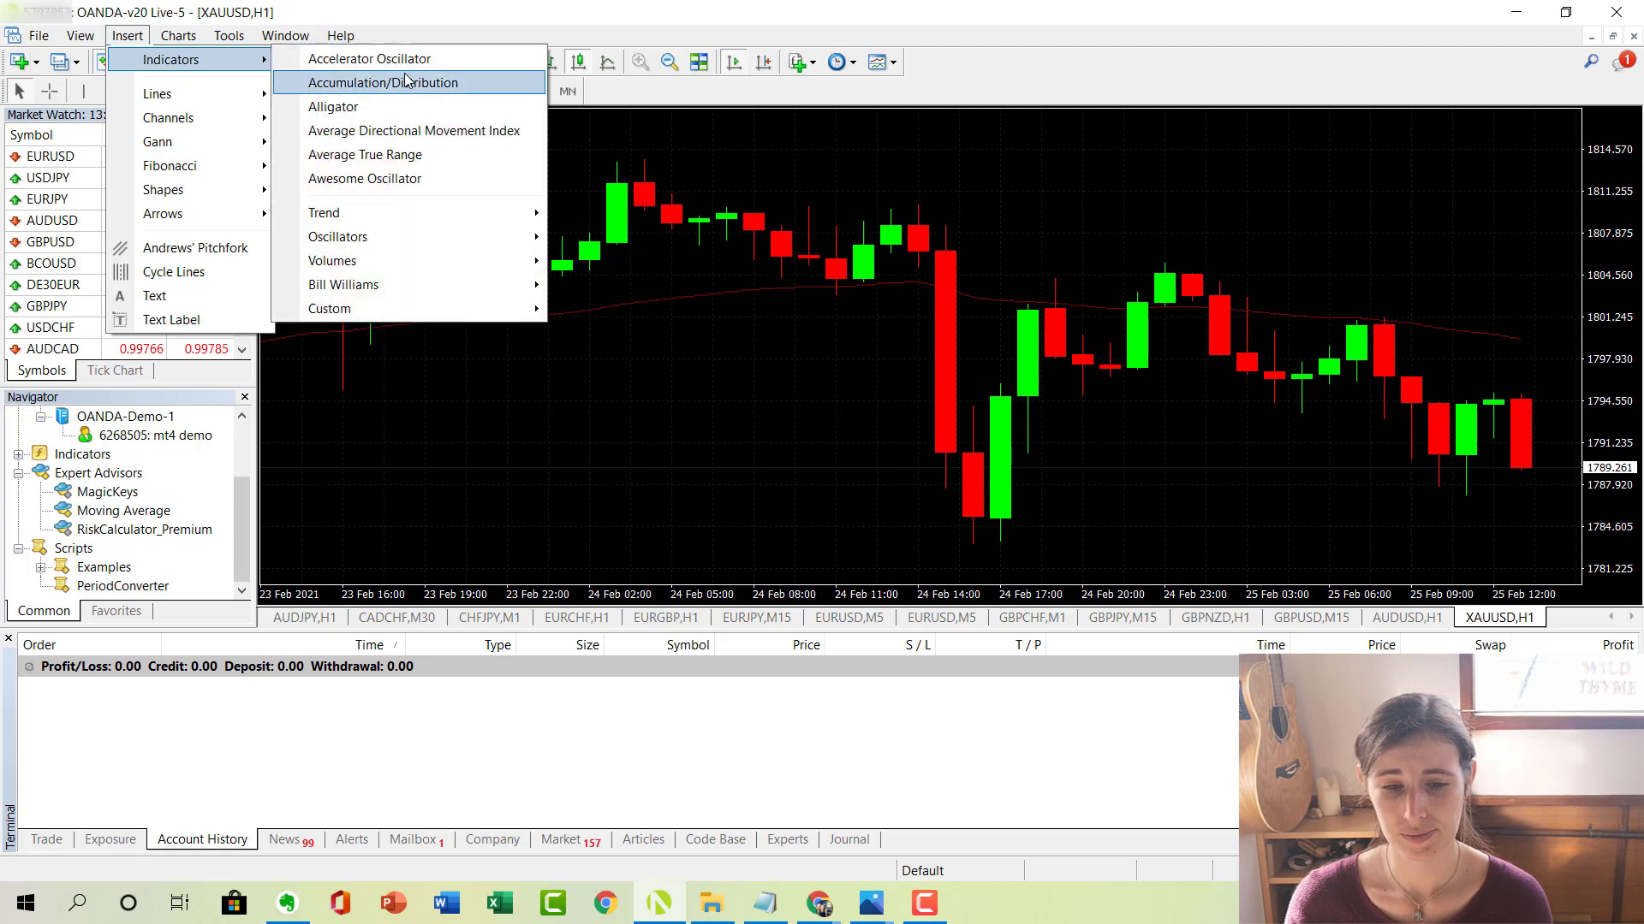
click(701, 437)
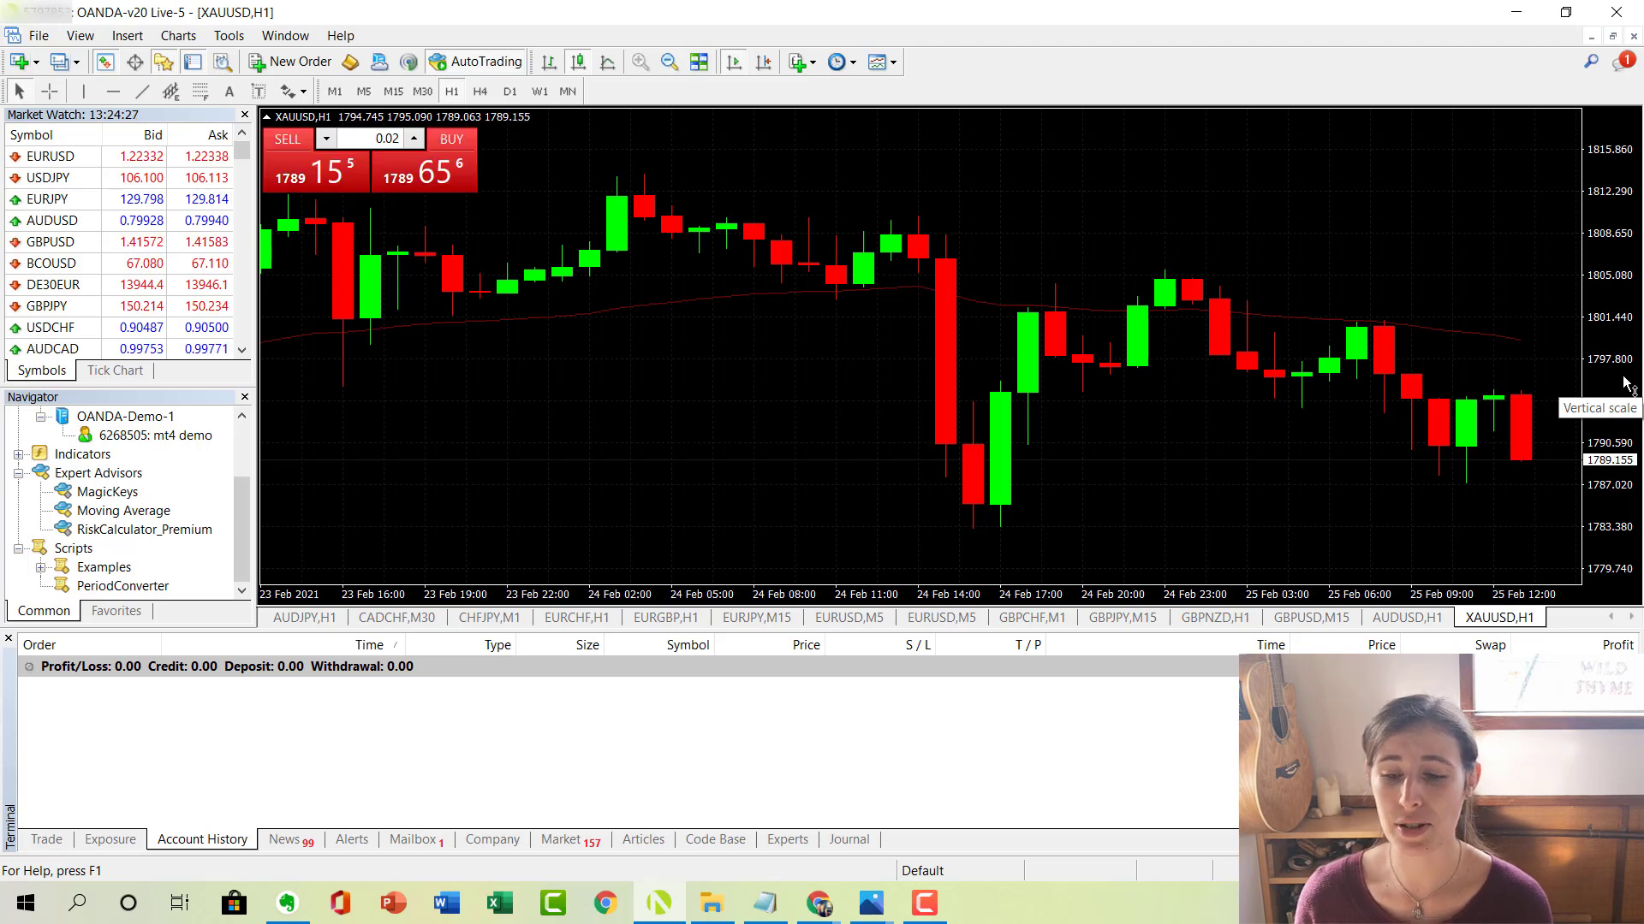
Step: Compress the gold chart's price scale and zoom out to show candles from 19 to 25 Feb
drag(1626, 385, 1623, 405)
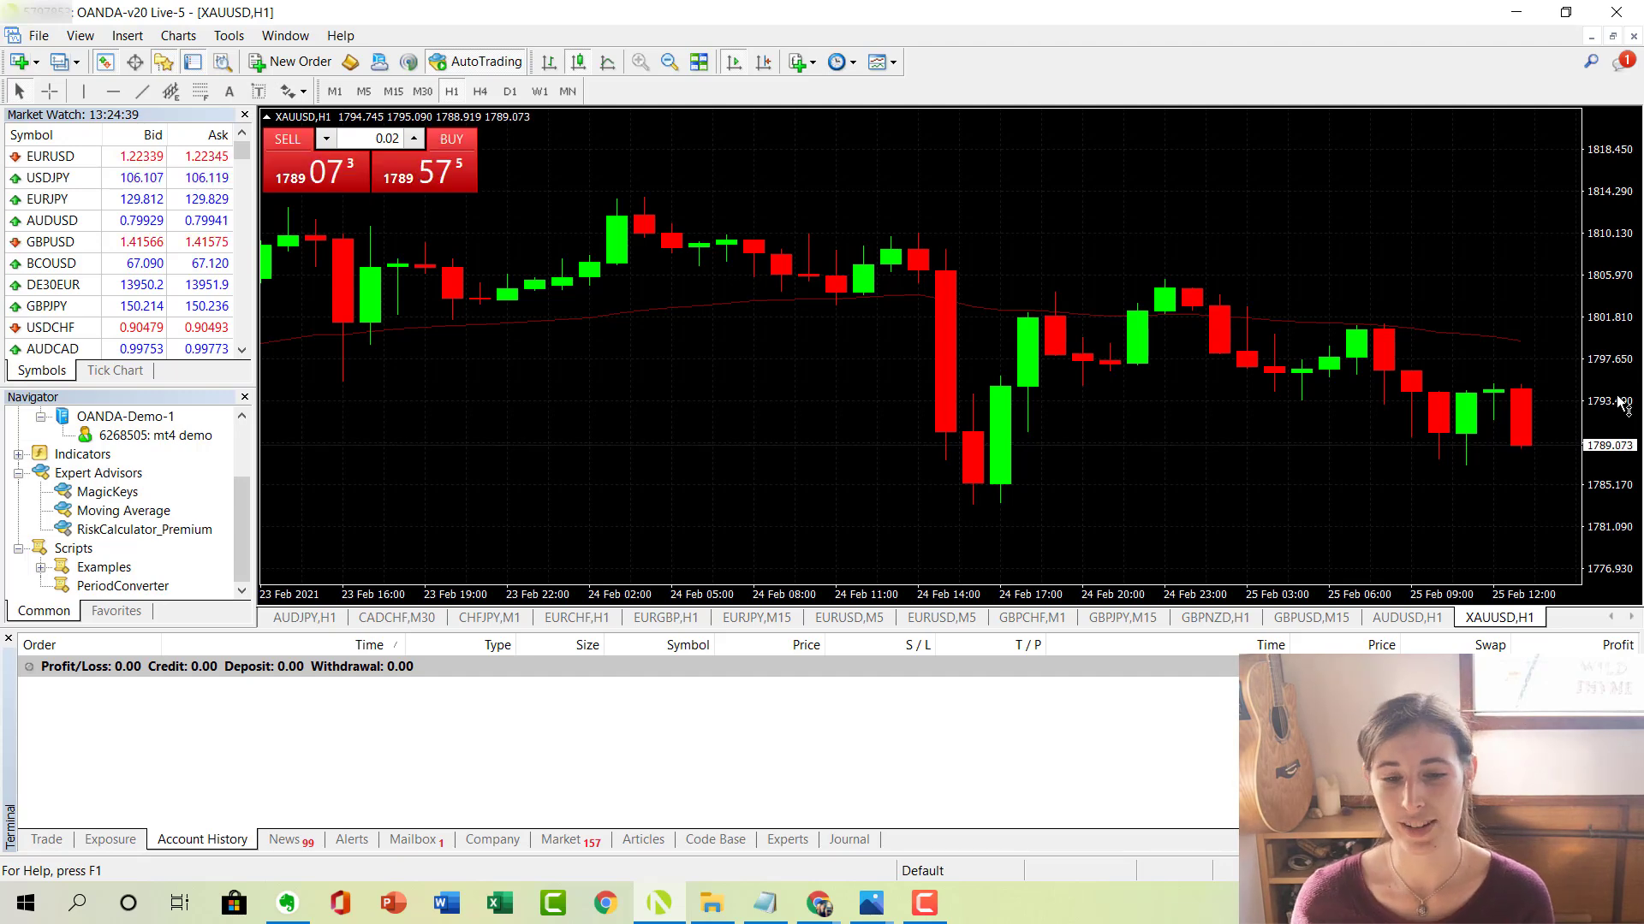
click(638, 65)
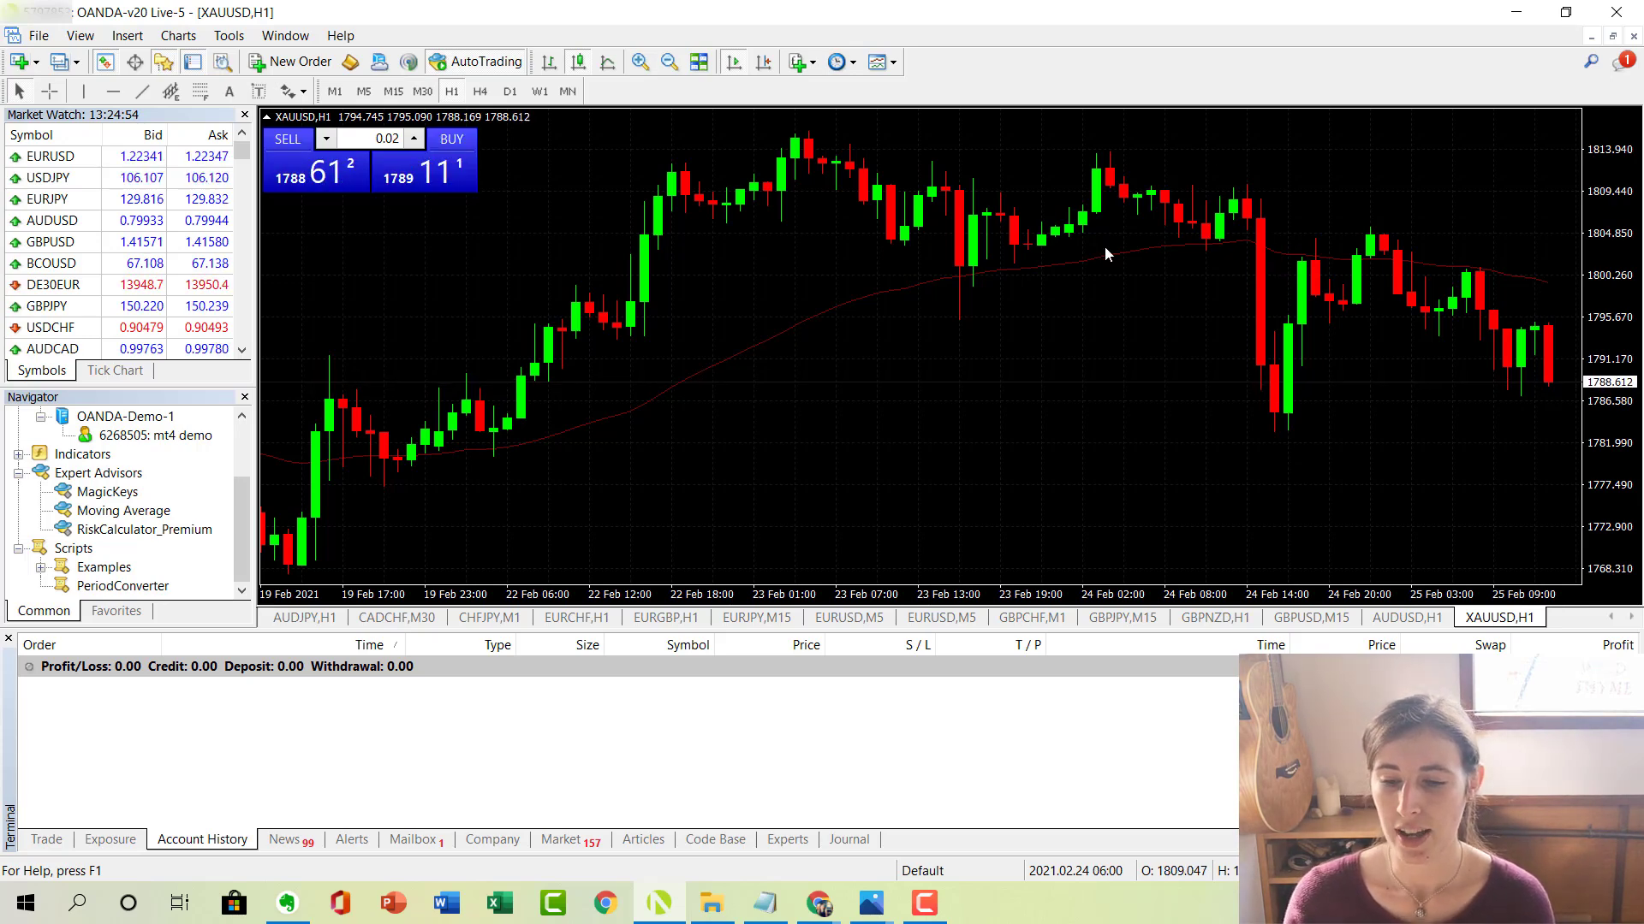
mouse_move(959, 272)
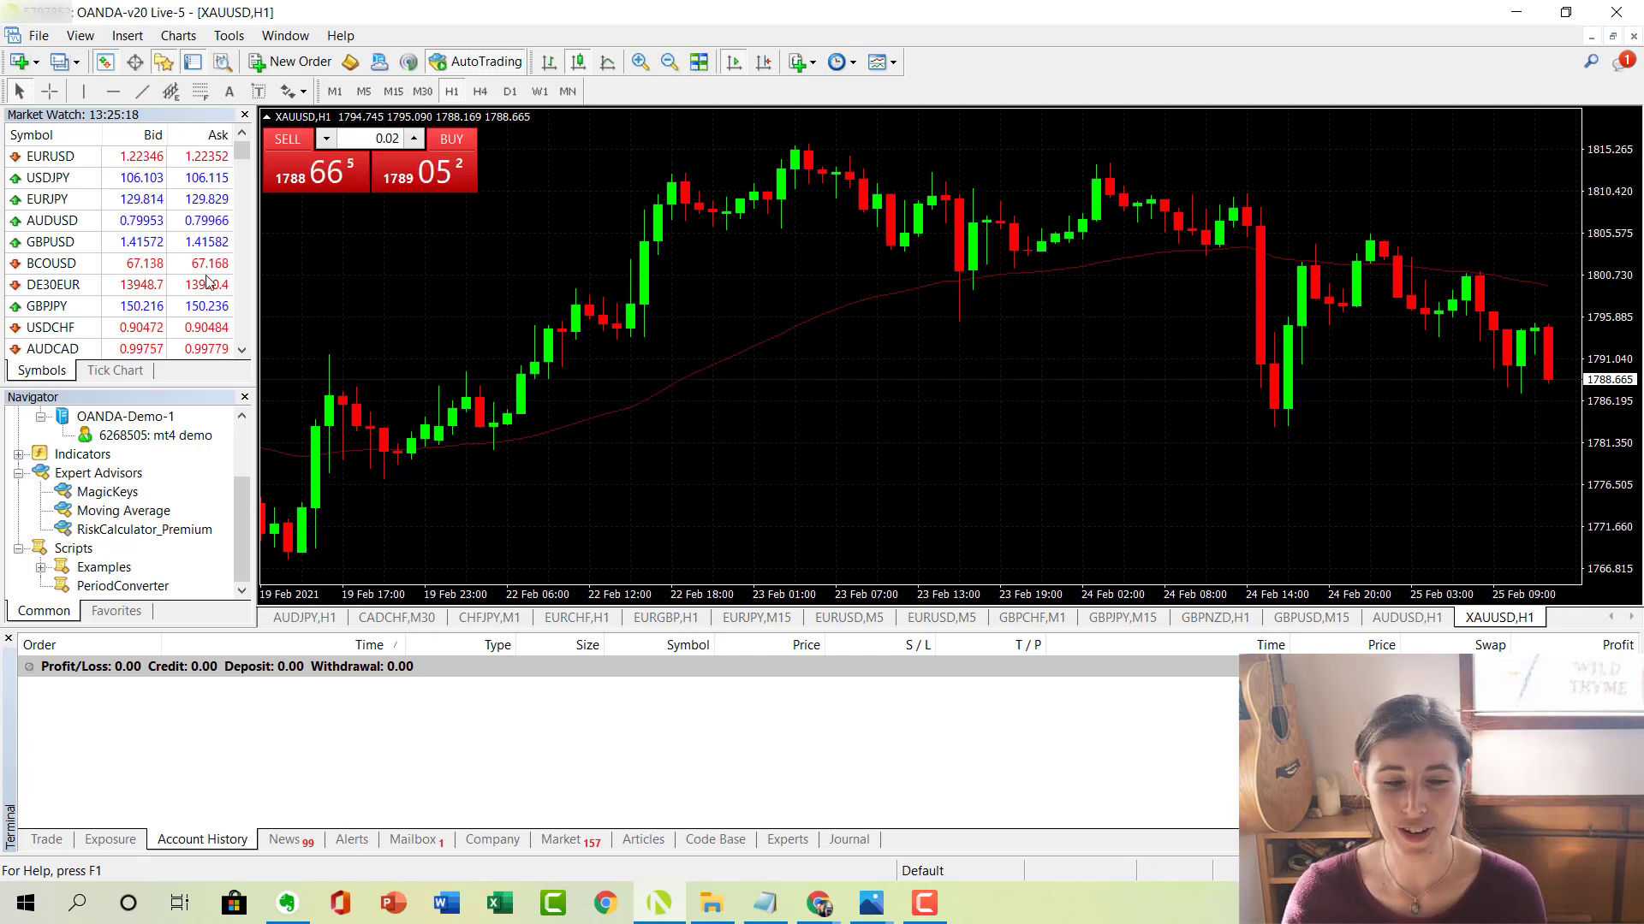
Step: Show all symbols in Market Watch and enlarge the Navigator pane
right_click(59, 177)
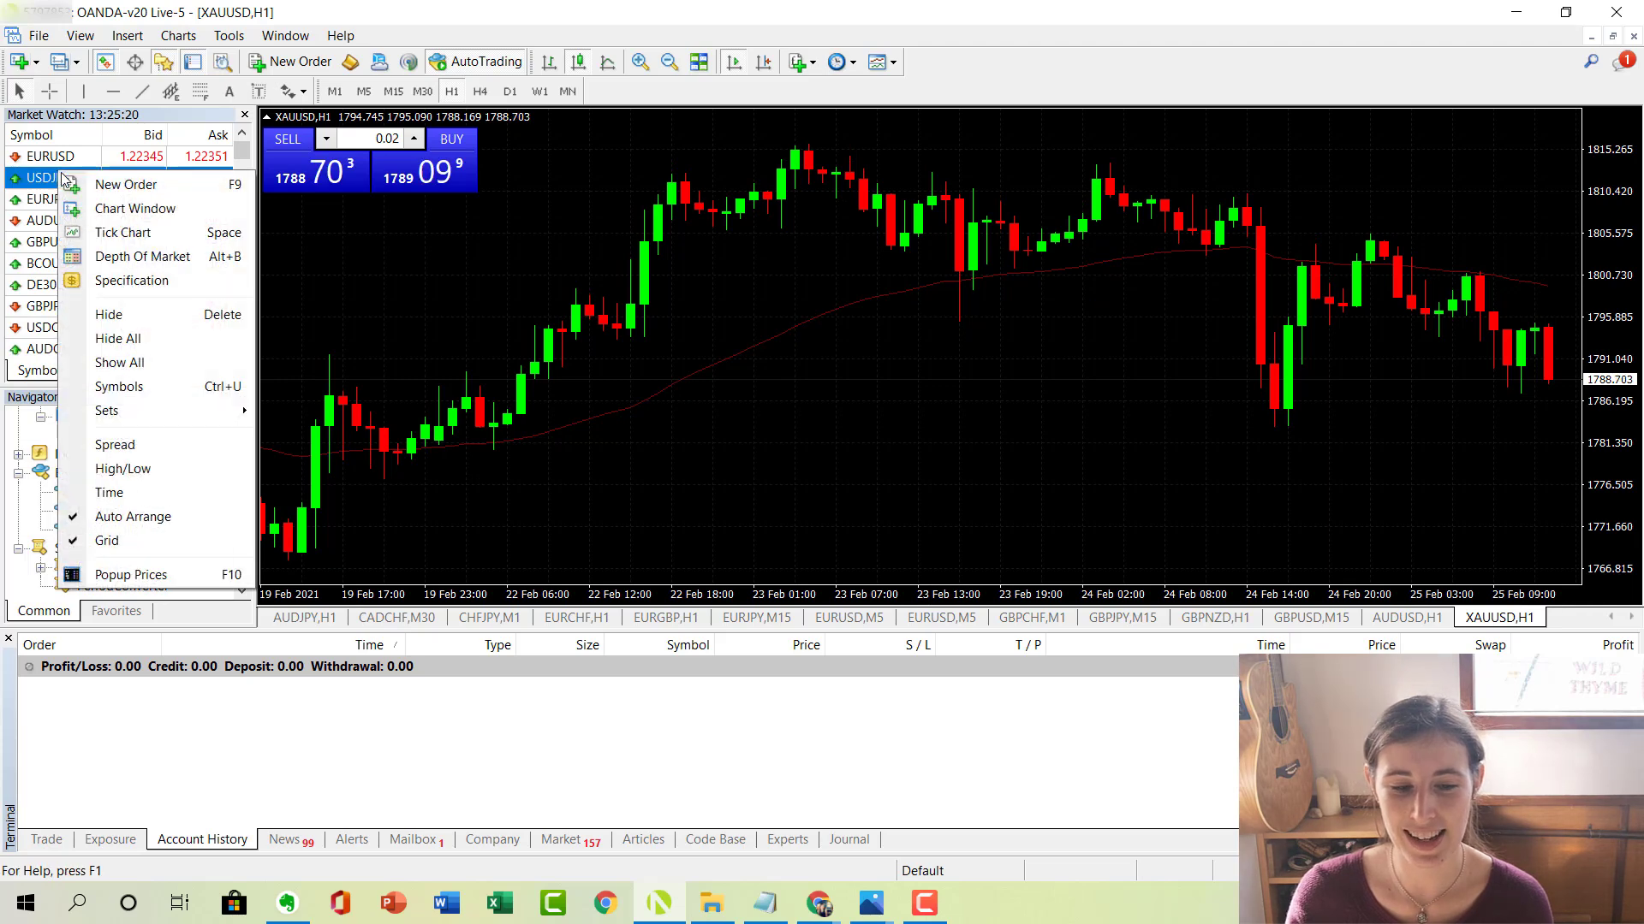
click(182, 363)
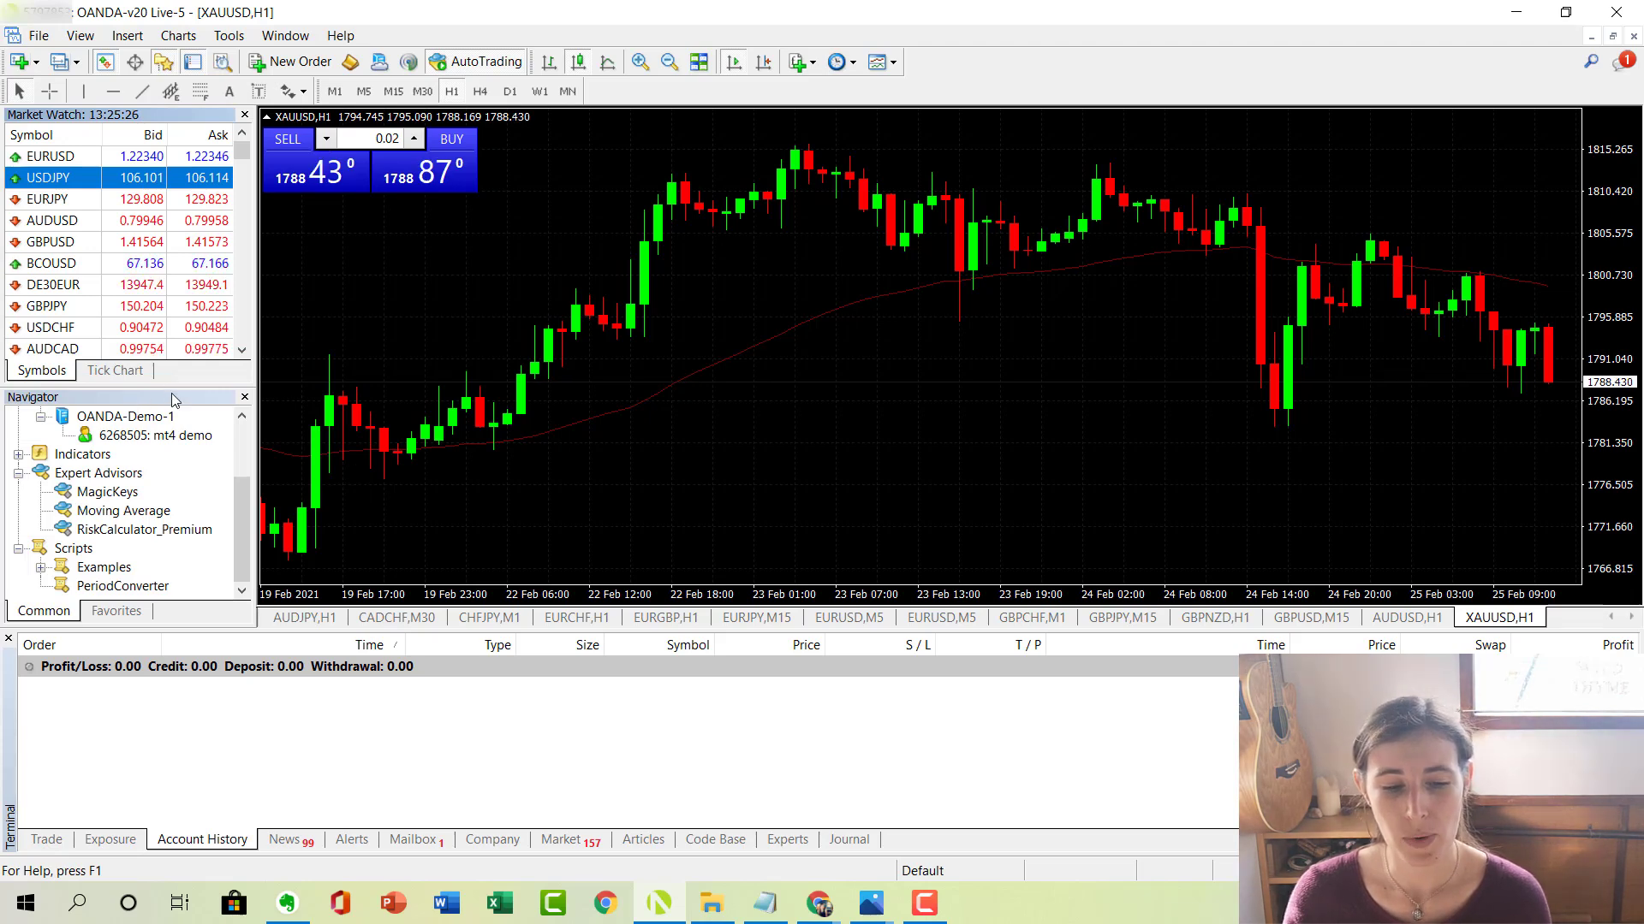
drag(174, 385, 189, 343)
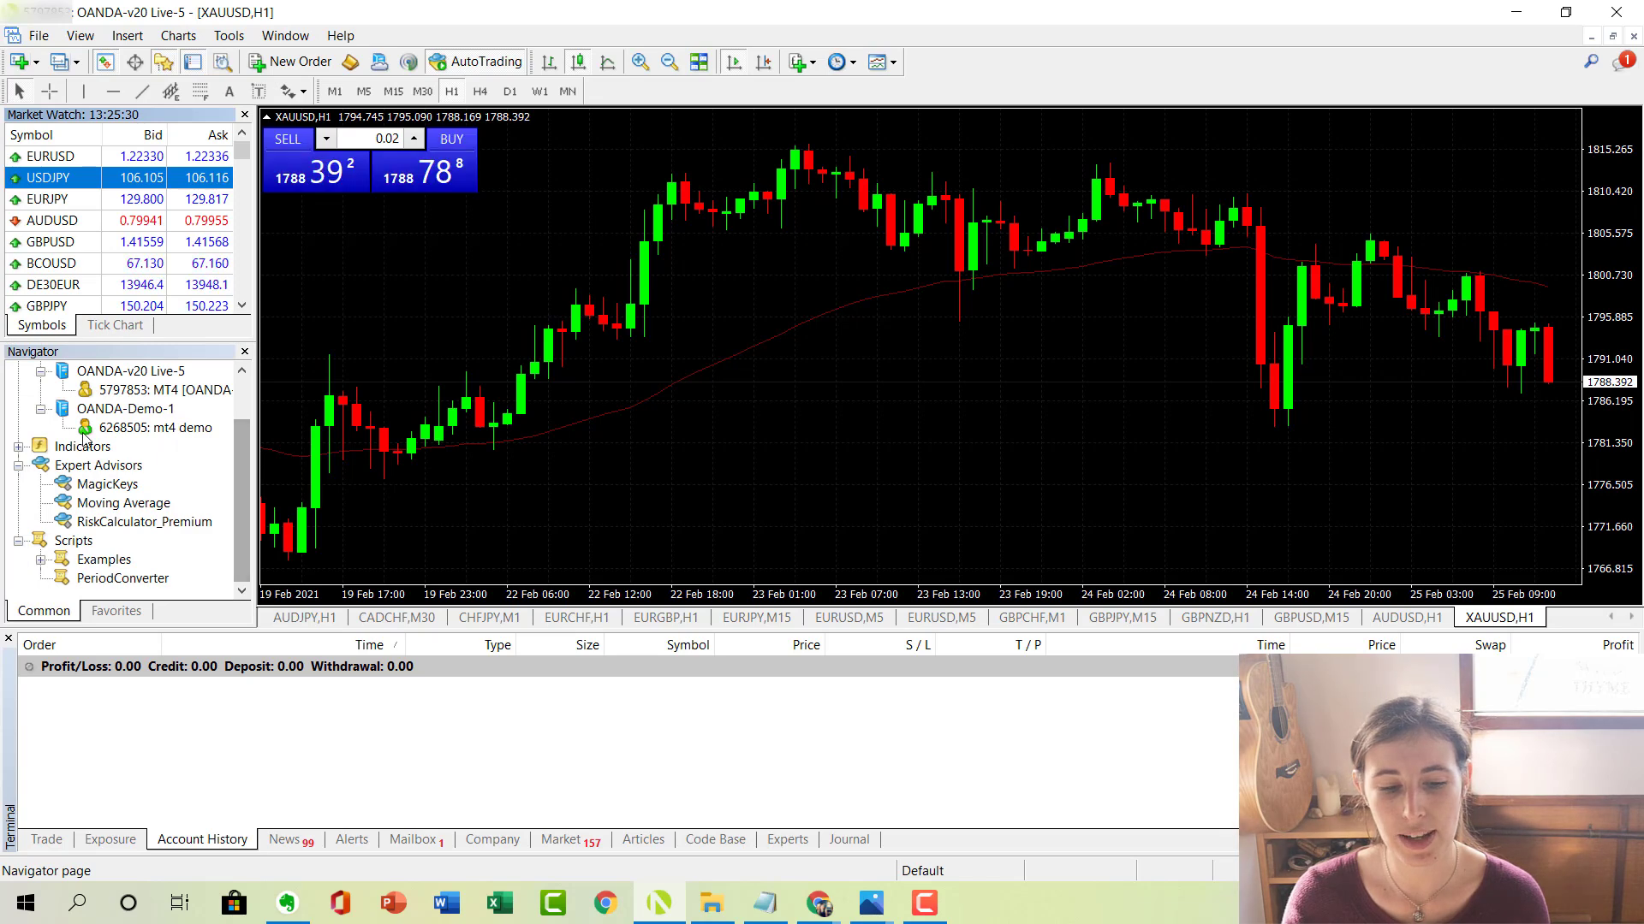
Step: Expand and collapse Indicators, then select the RiskCalculator_Premium expert advisor
click(18, 446)
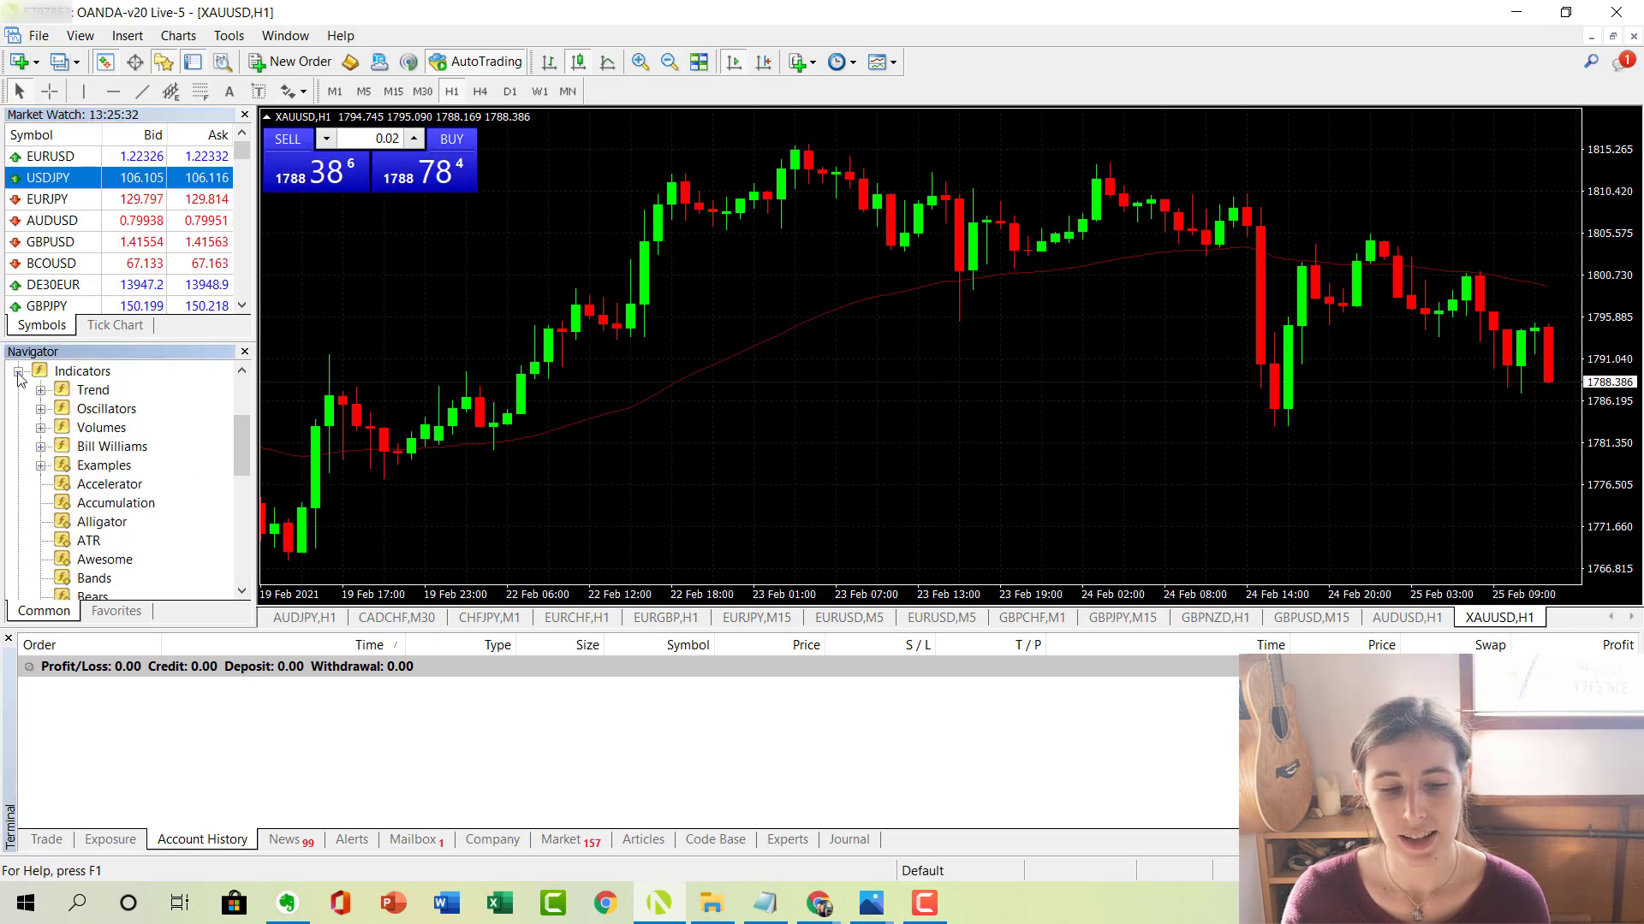
click(18, 446)
click(78, 517)
Step: Browse the Moving Average, MagicKeys and RiskCalculator_Premium advisors, ending on RiskCalculator_Premium
click(96, 469)
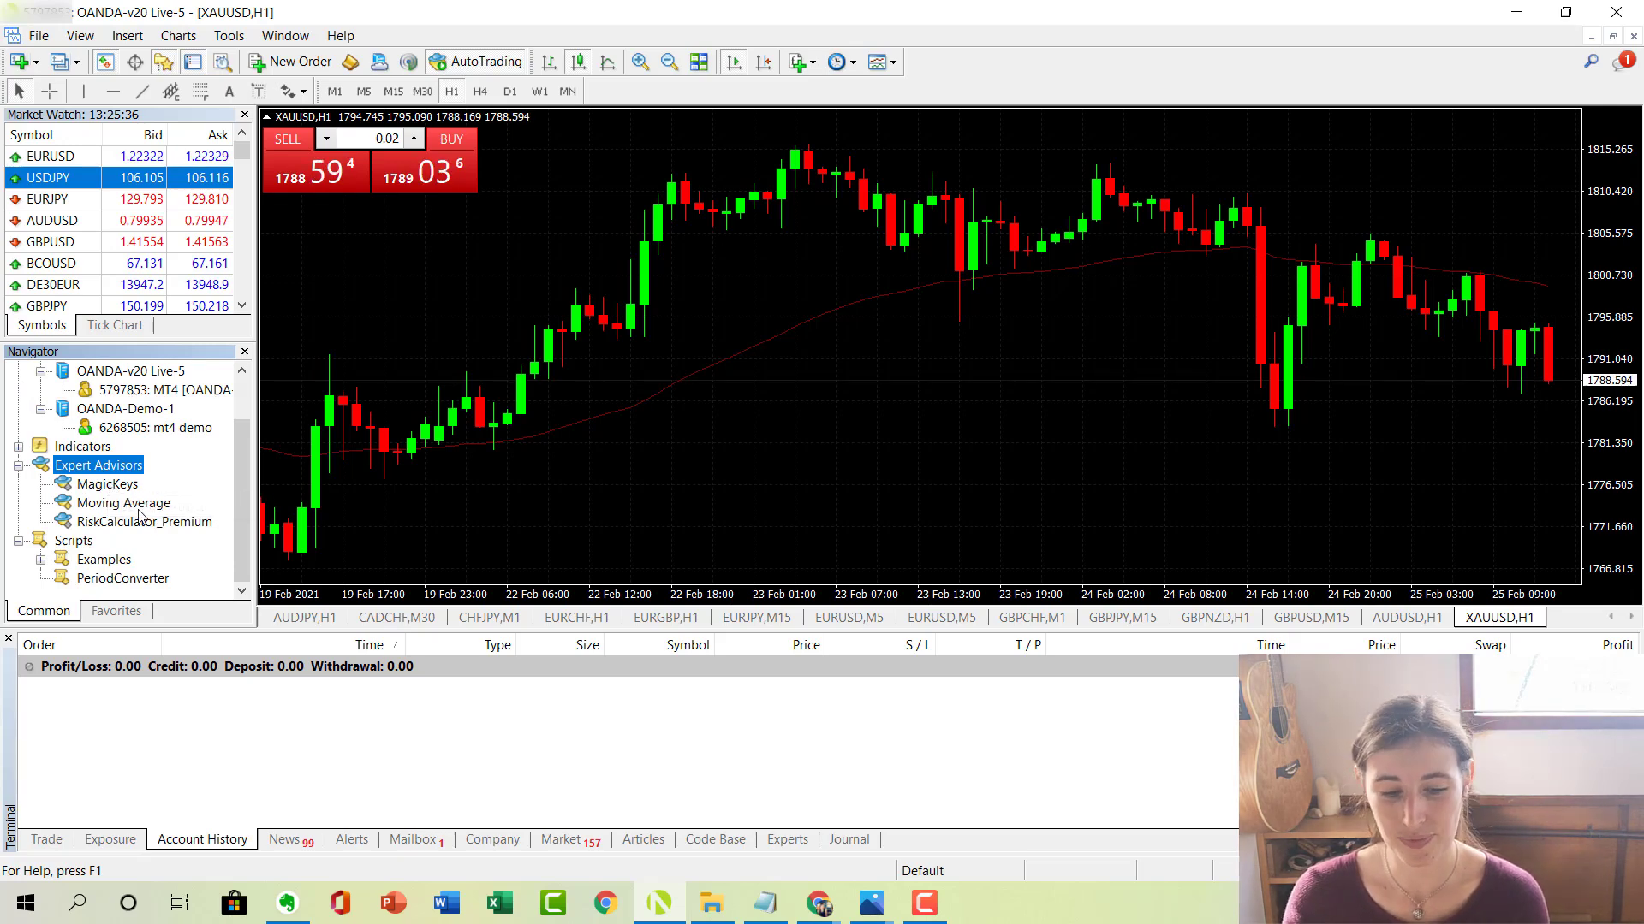
click(128, 505)
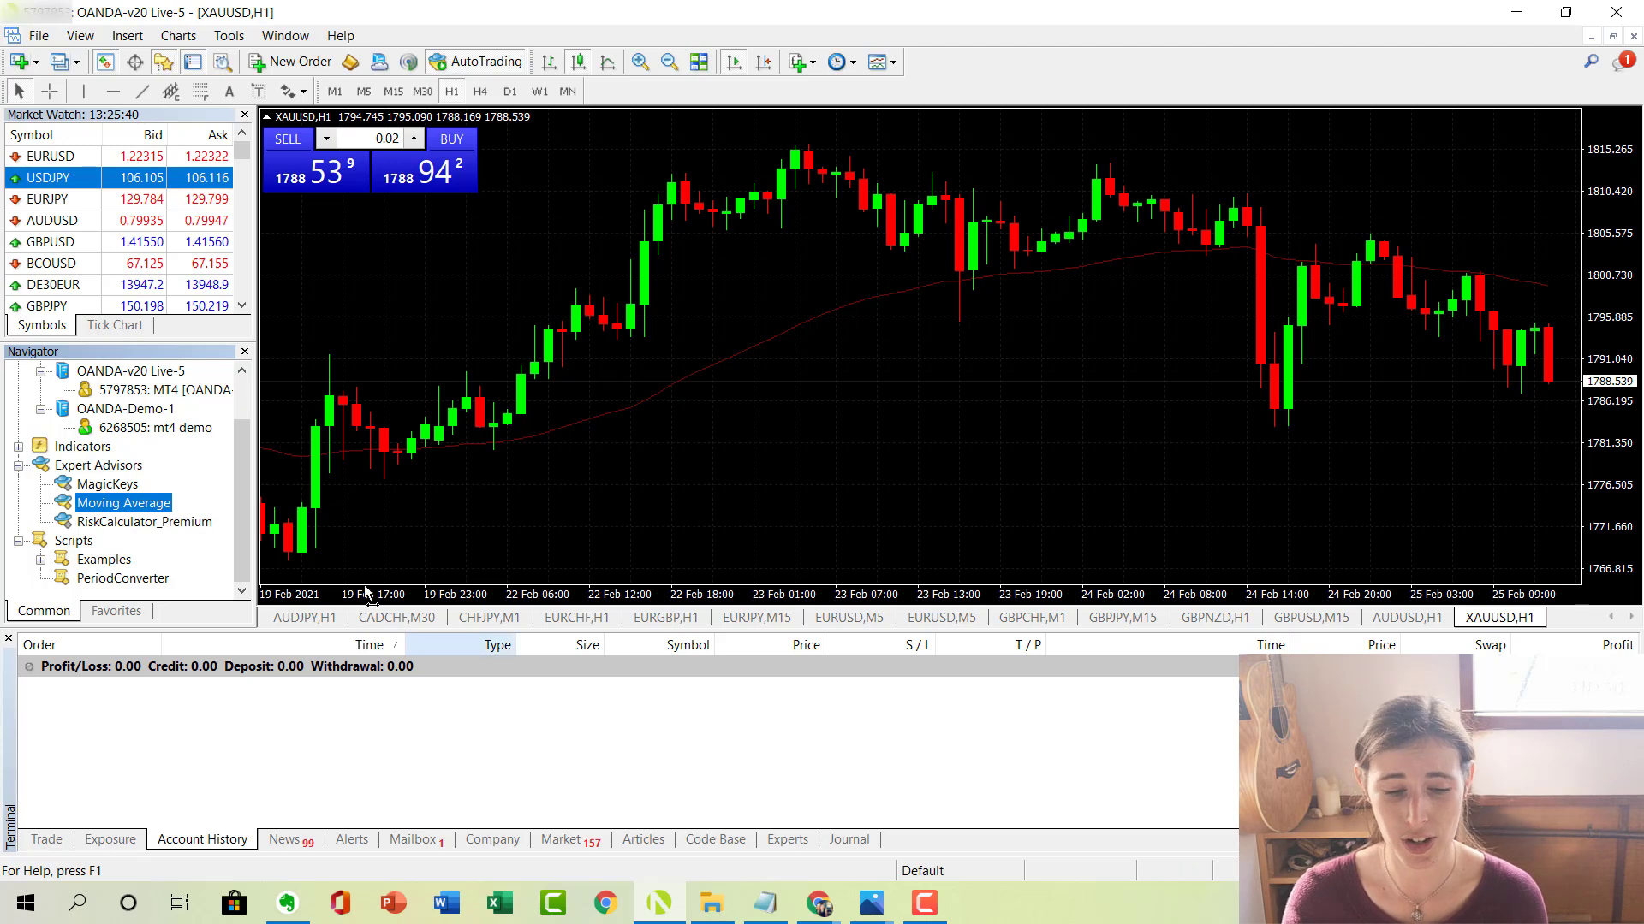
click(141, 523)
click(136, 486)
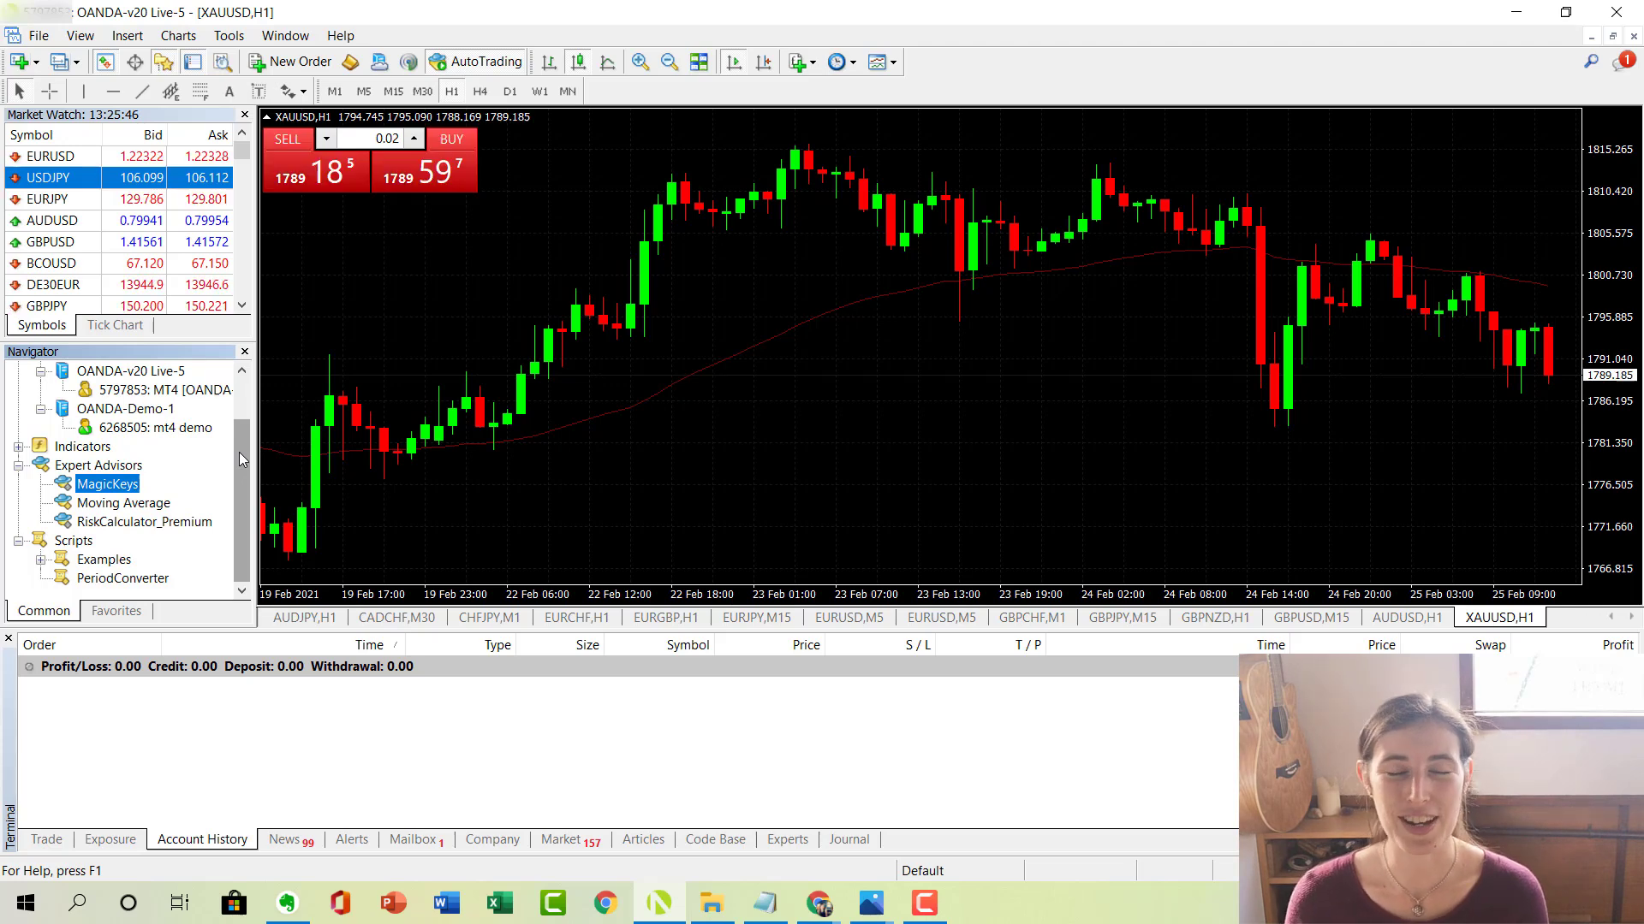
click(128, 524)
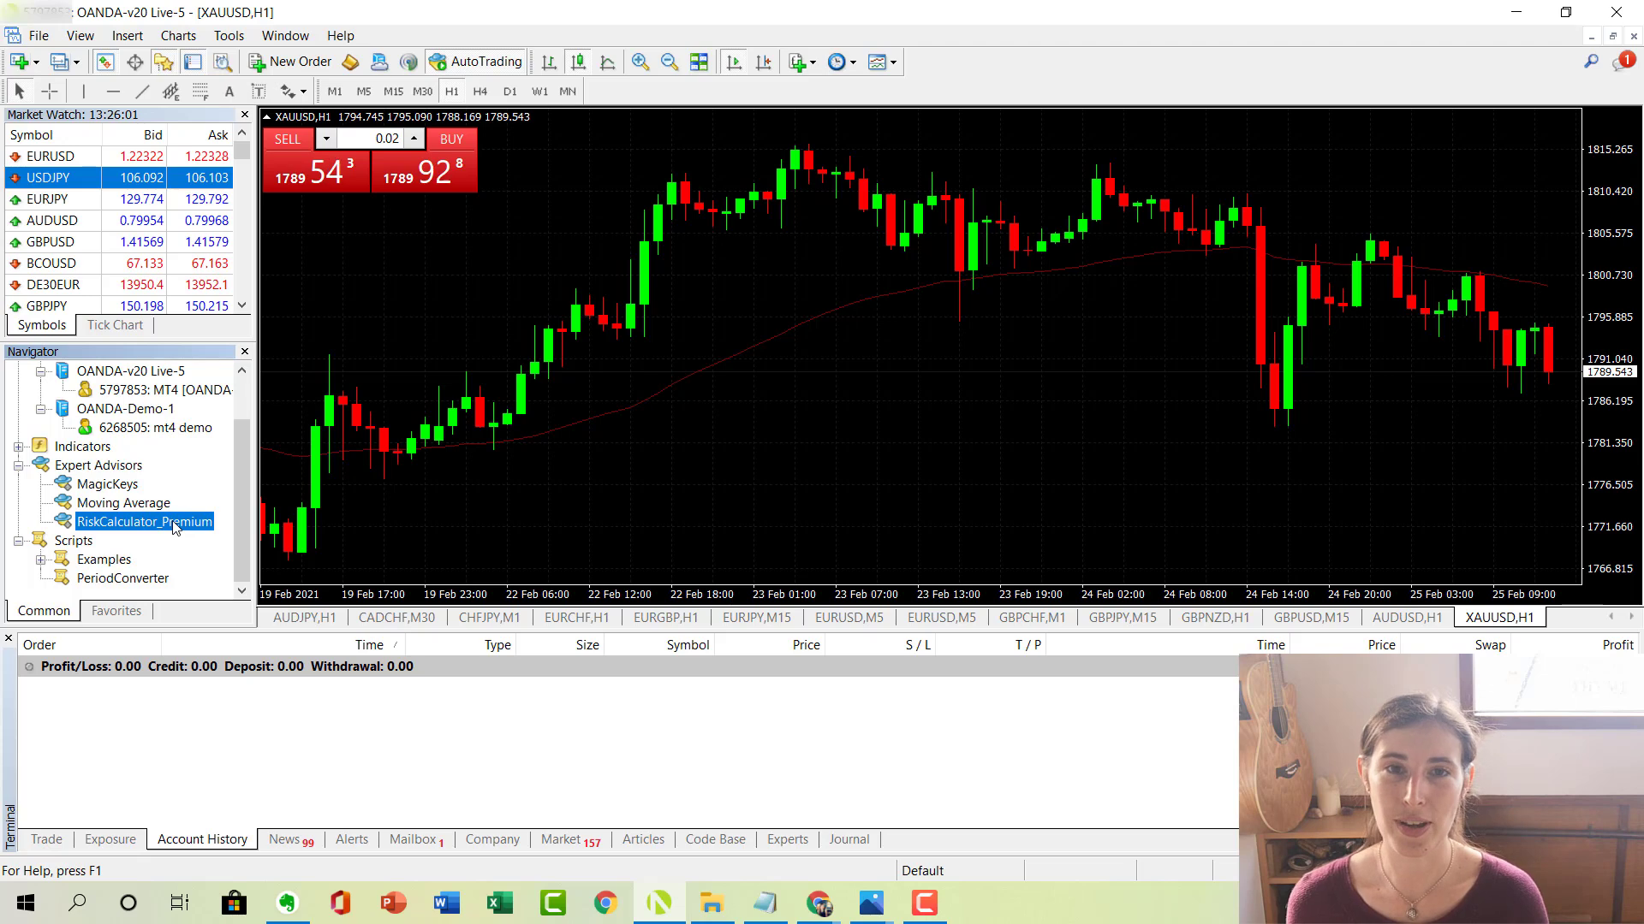
click(126, 484)
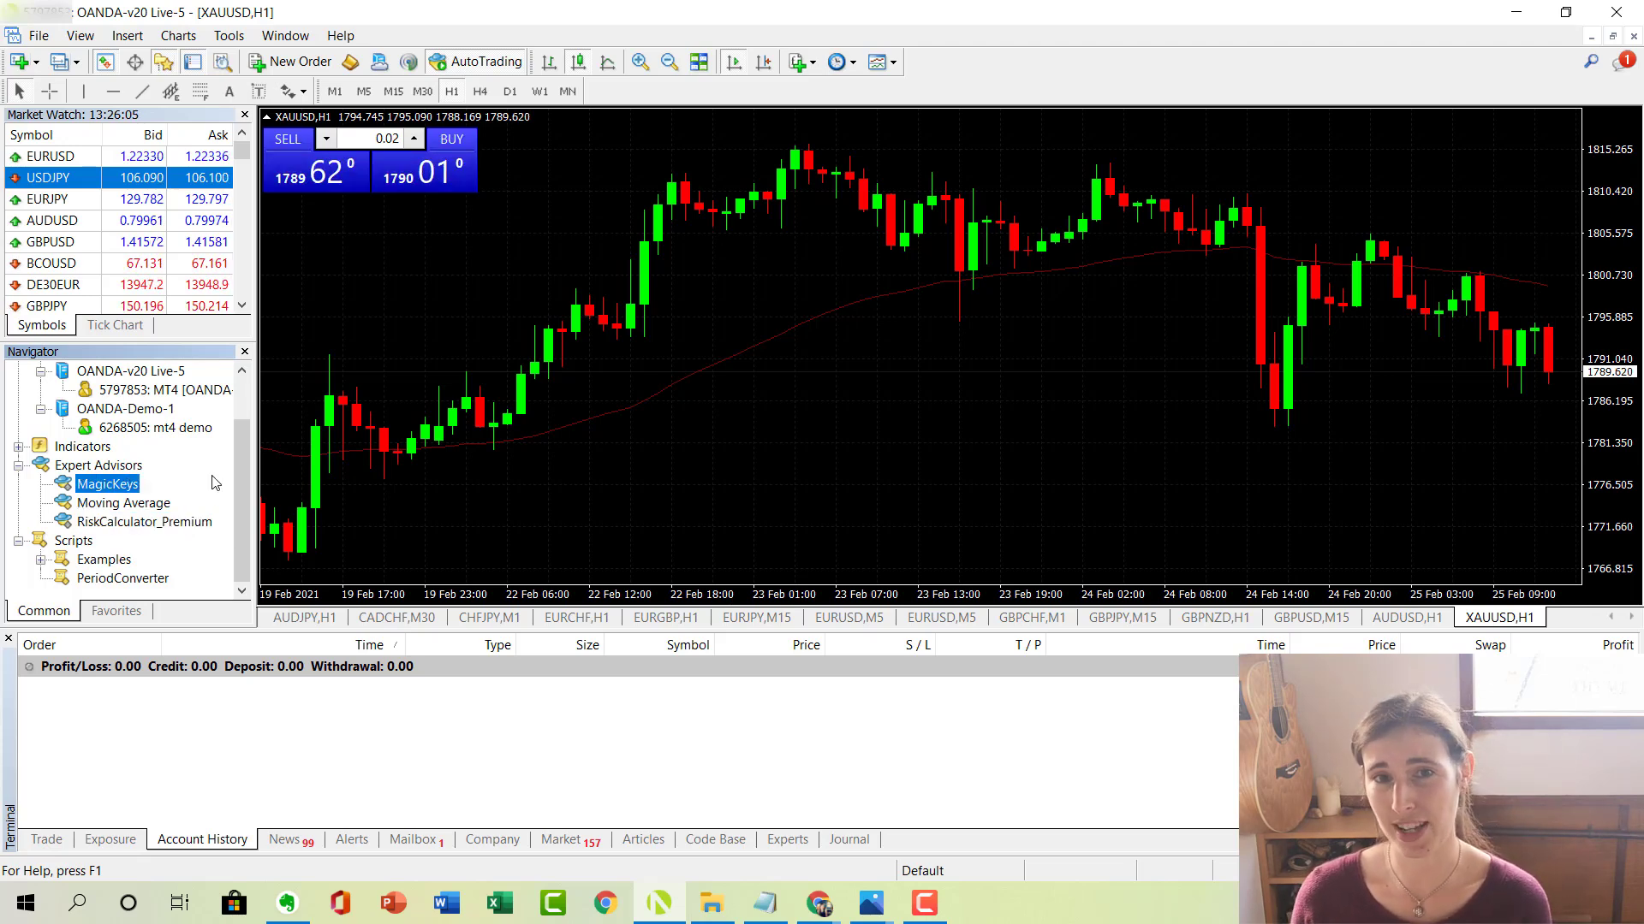
click(181, 525)
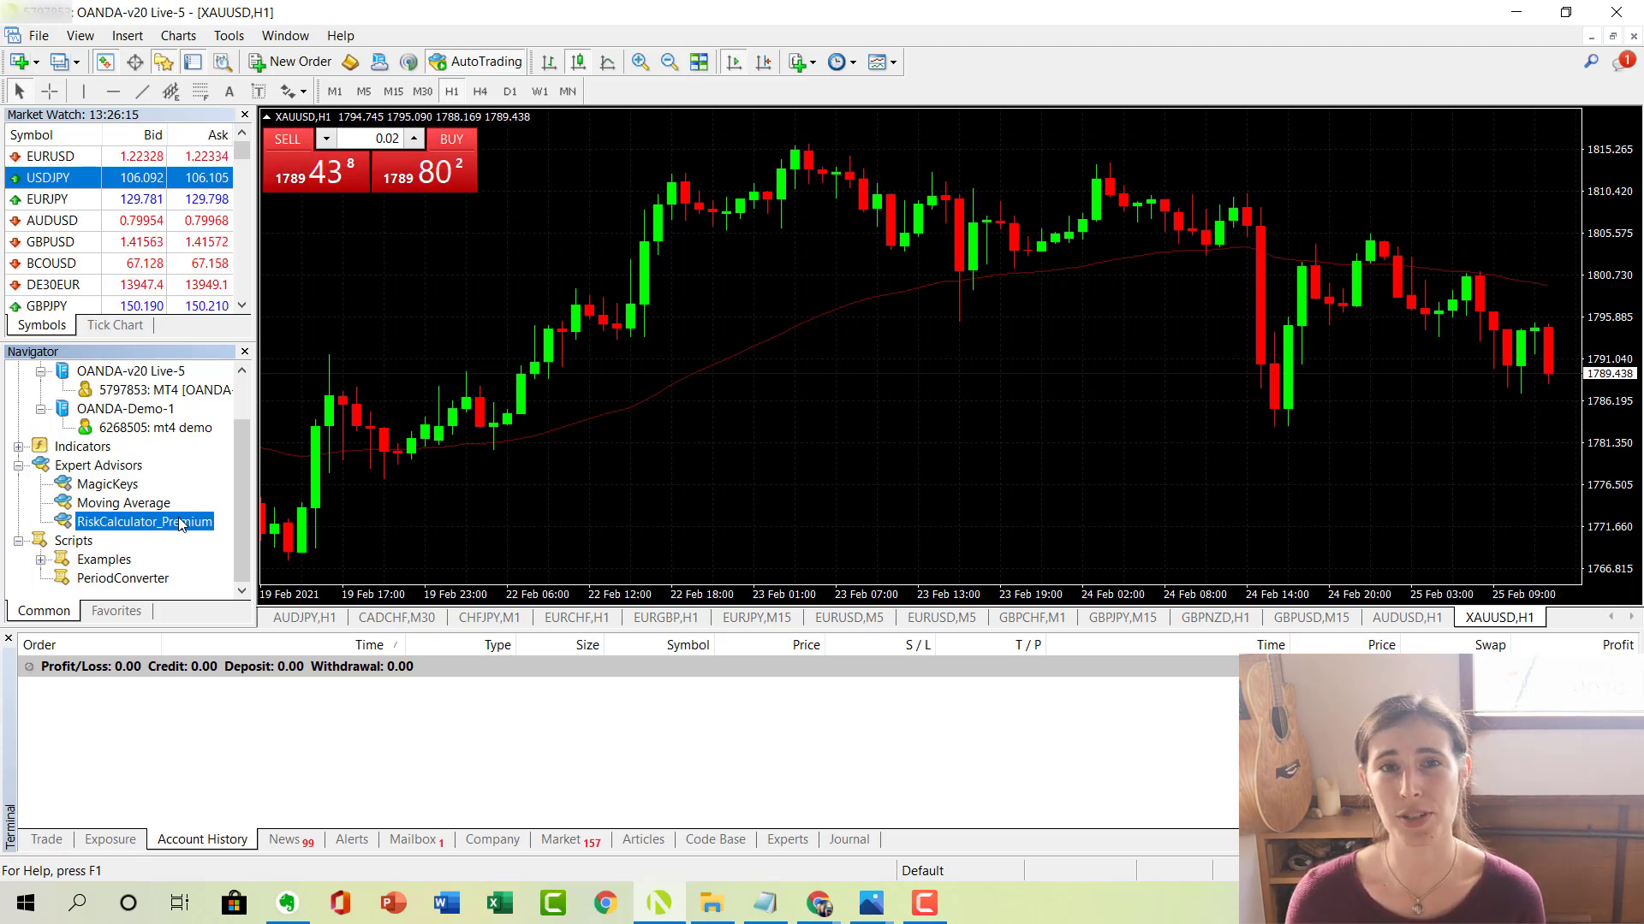
Step: Attach RiskCalculator_Premium to the gold chart, then select MagicKeys in the Navigator
double_click(182, 524)
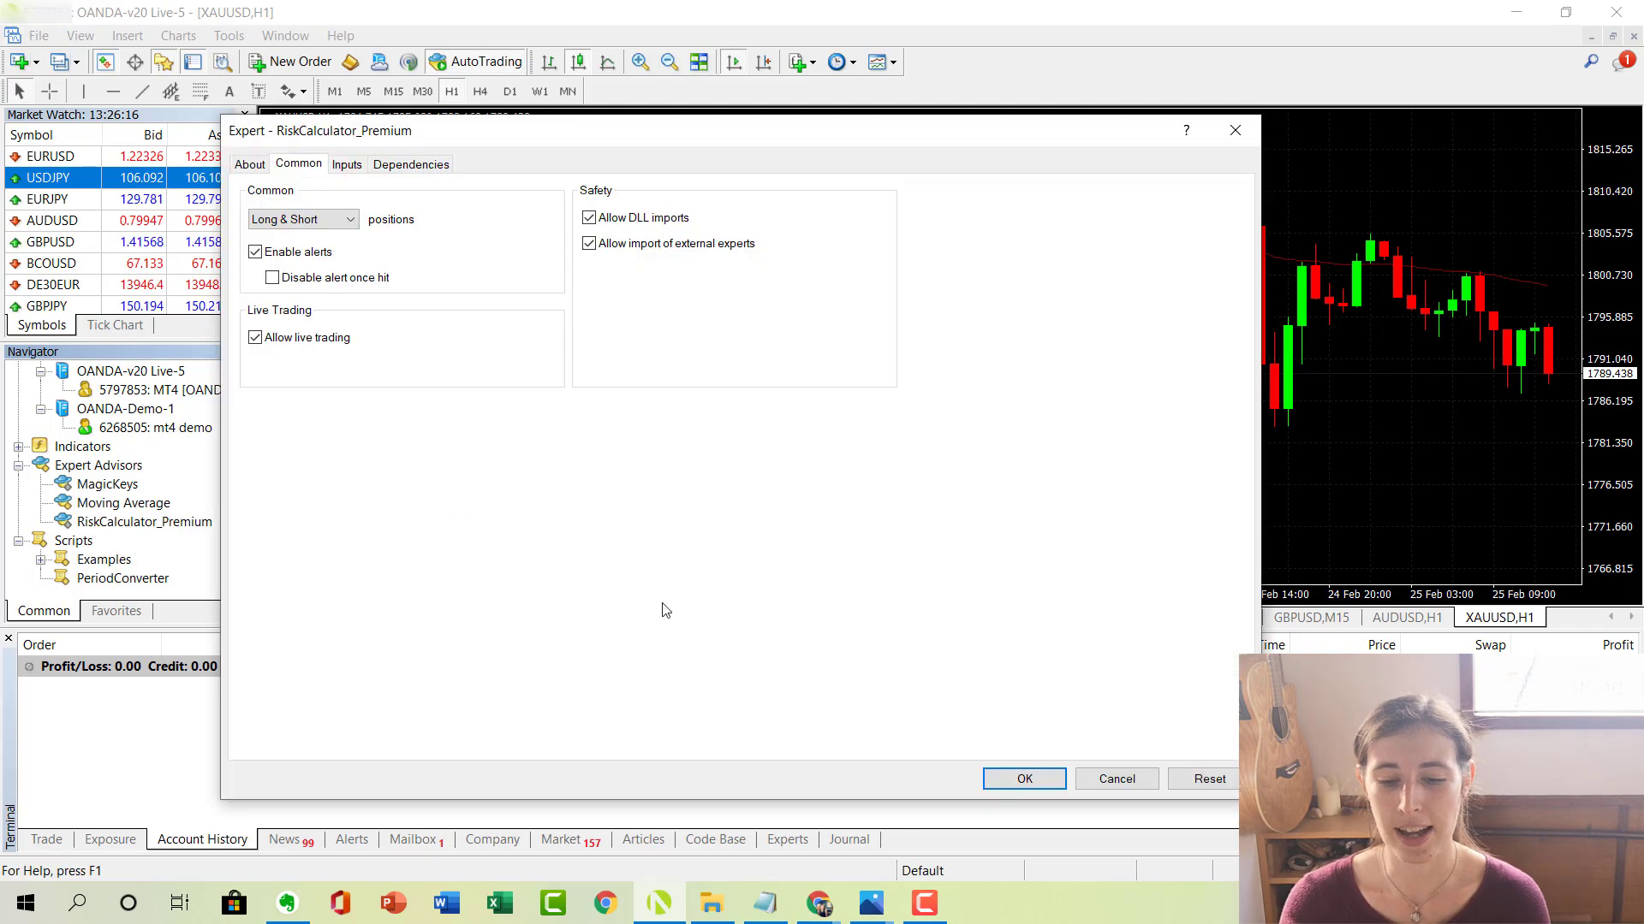
click(1027, 780)
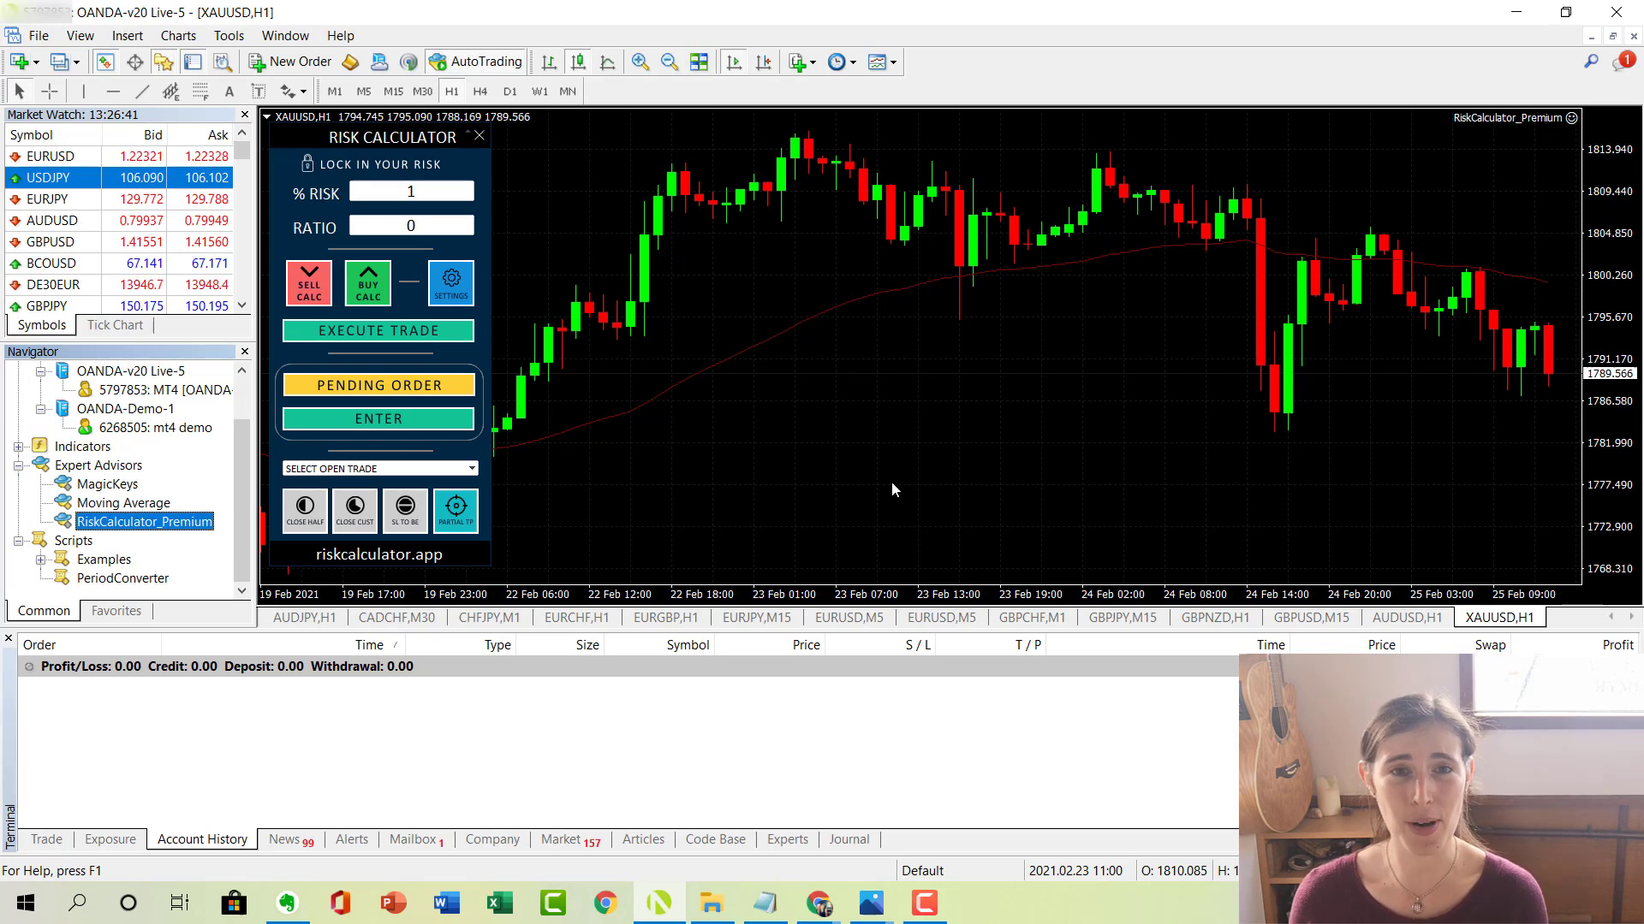
click(128, 485)
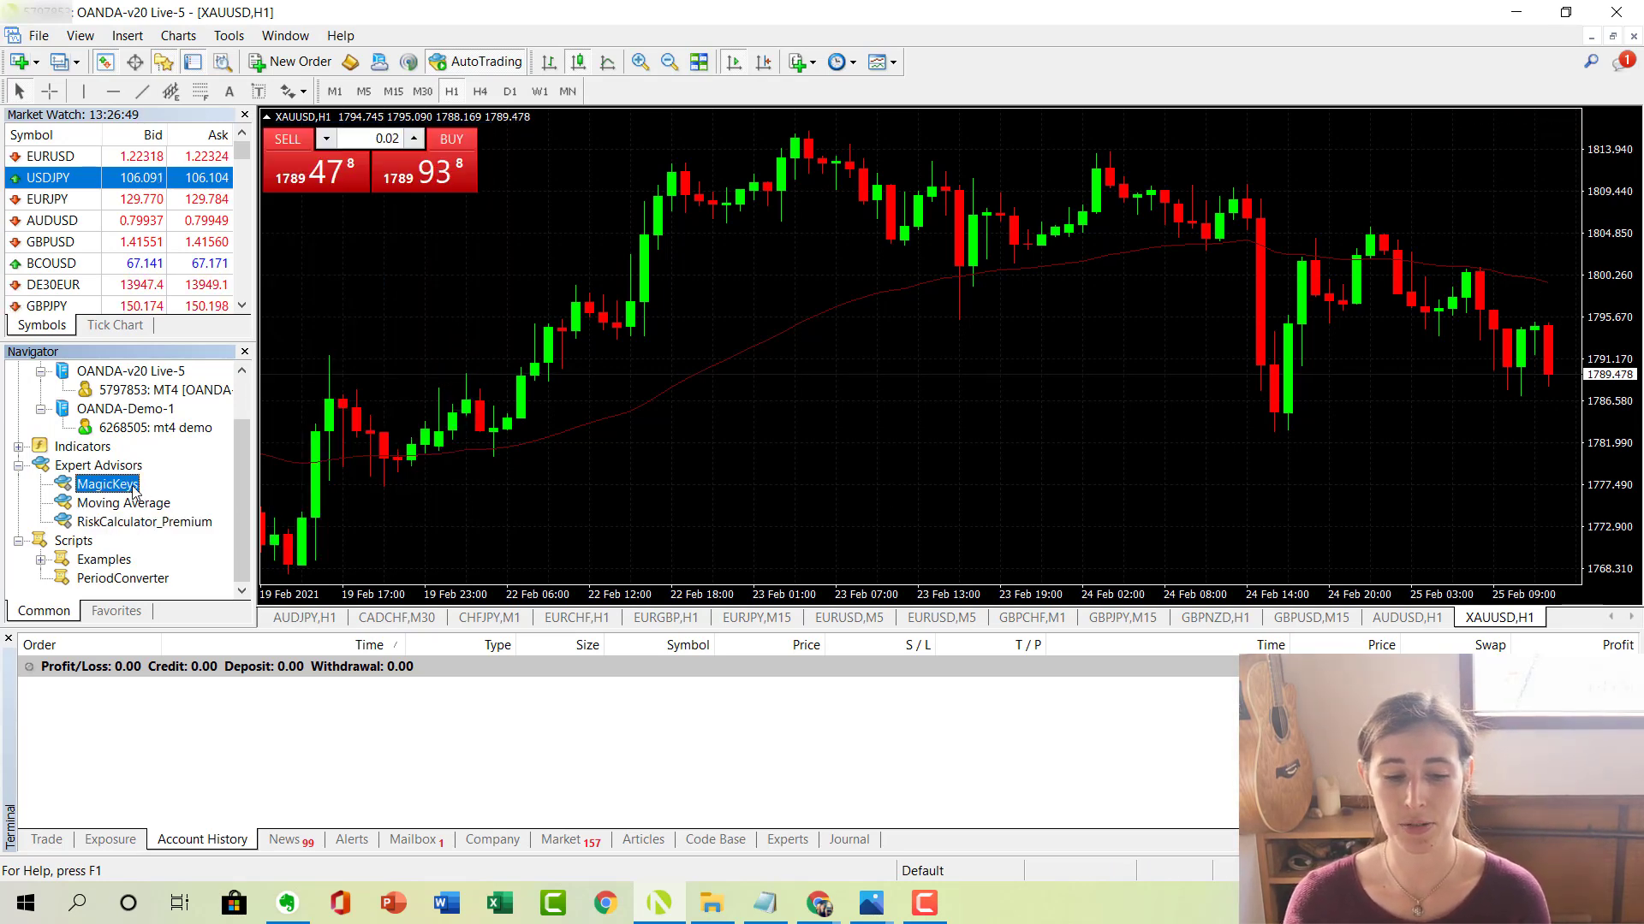
Step: Attach the MagicKeys advisor from the Navigator to the XAUUSD H1 chart
double_click(133, 488)
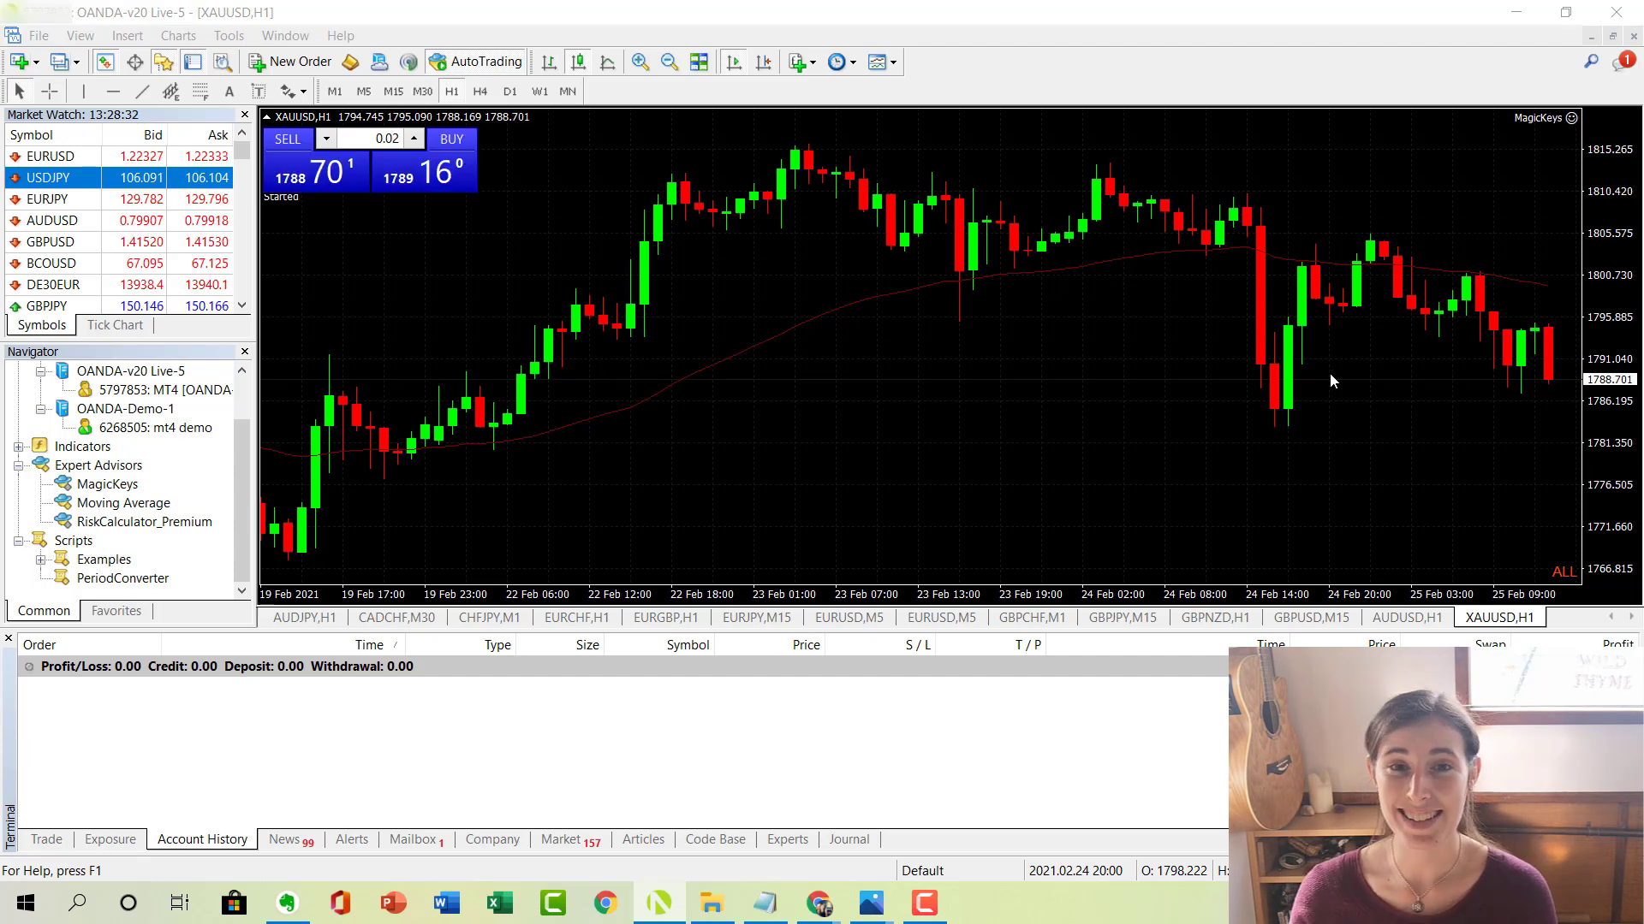
click(127, 36)
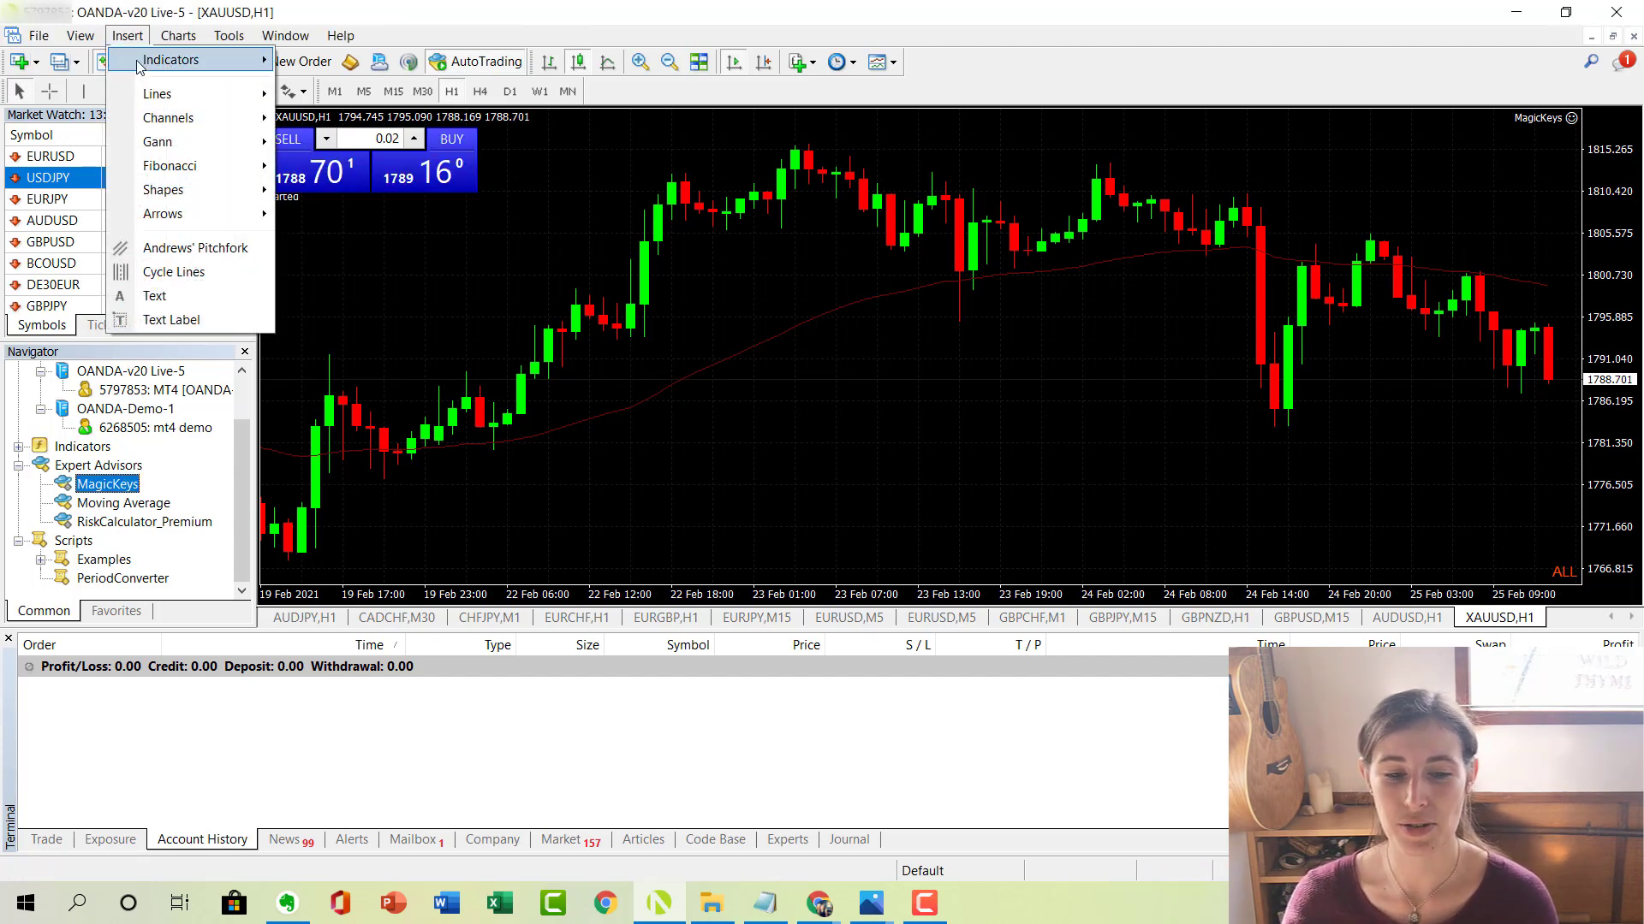
mouse_move(209, 118)
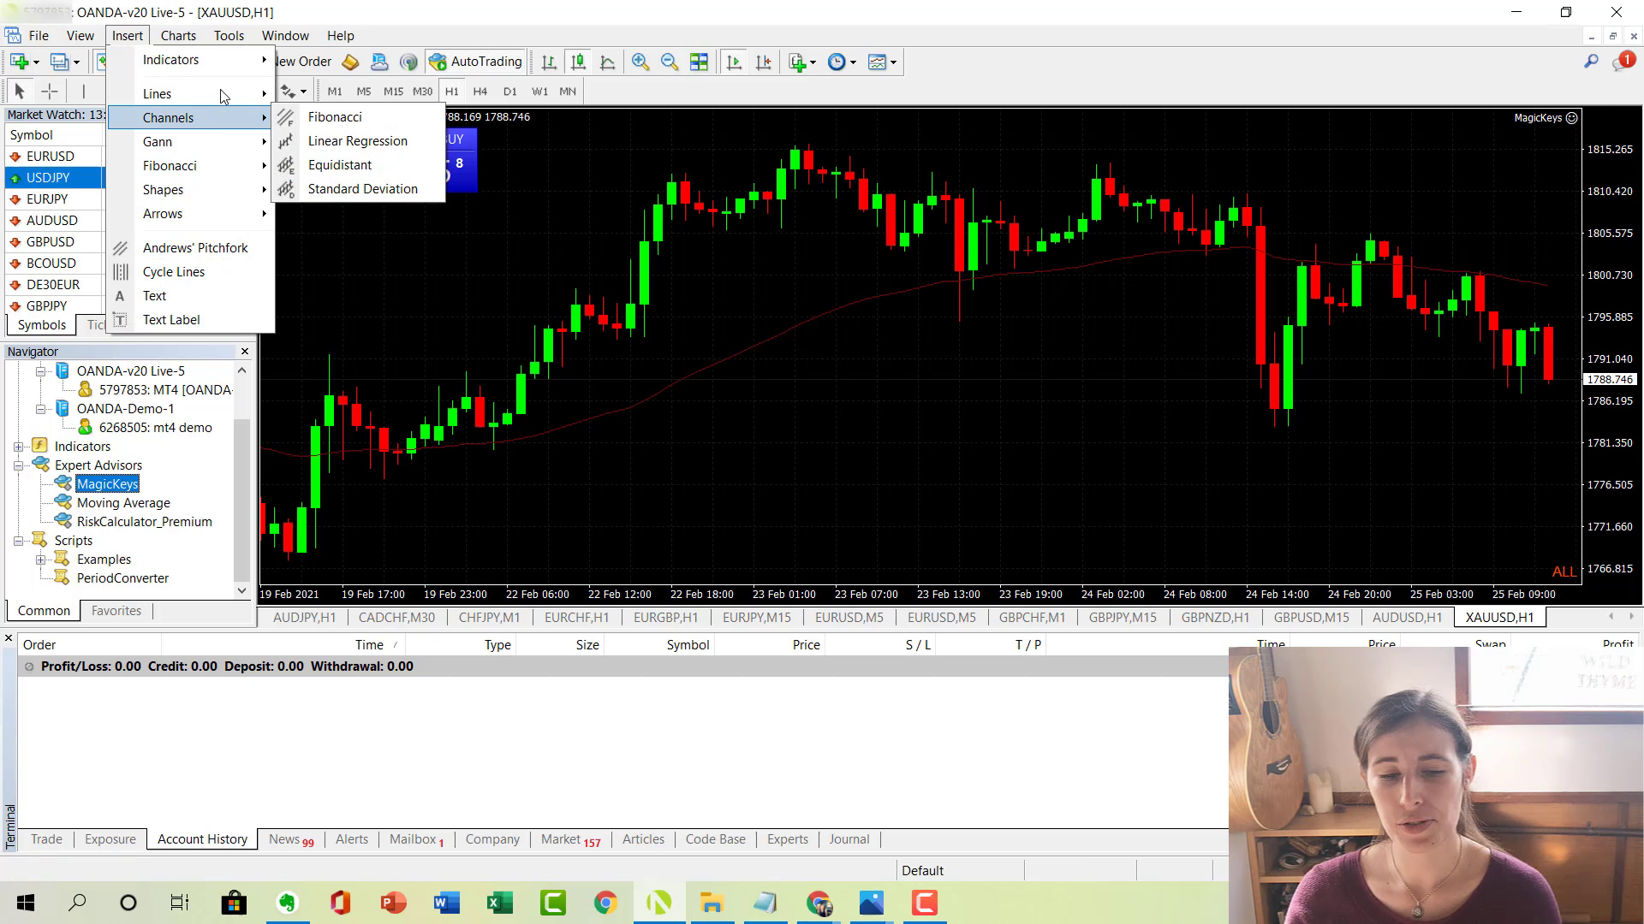
mouse_move(224, 91)
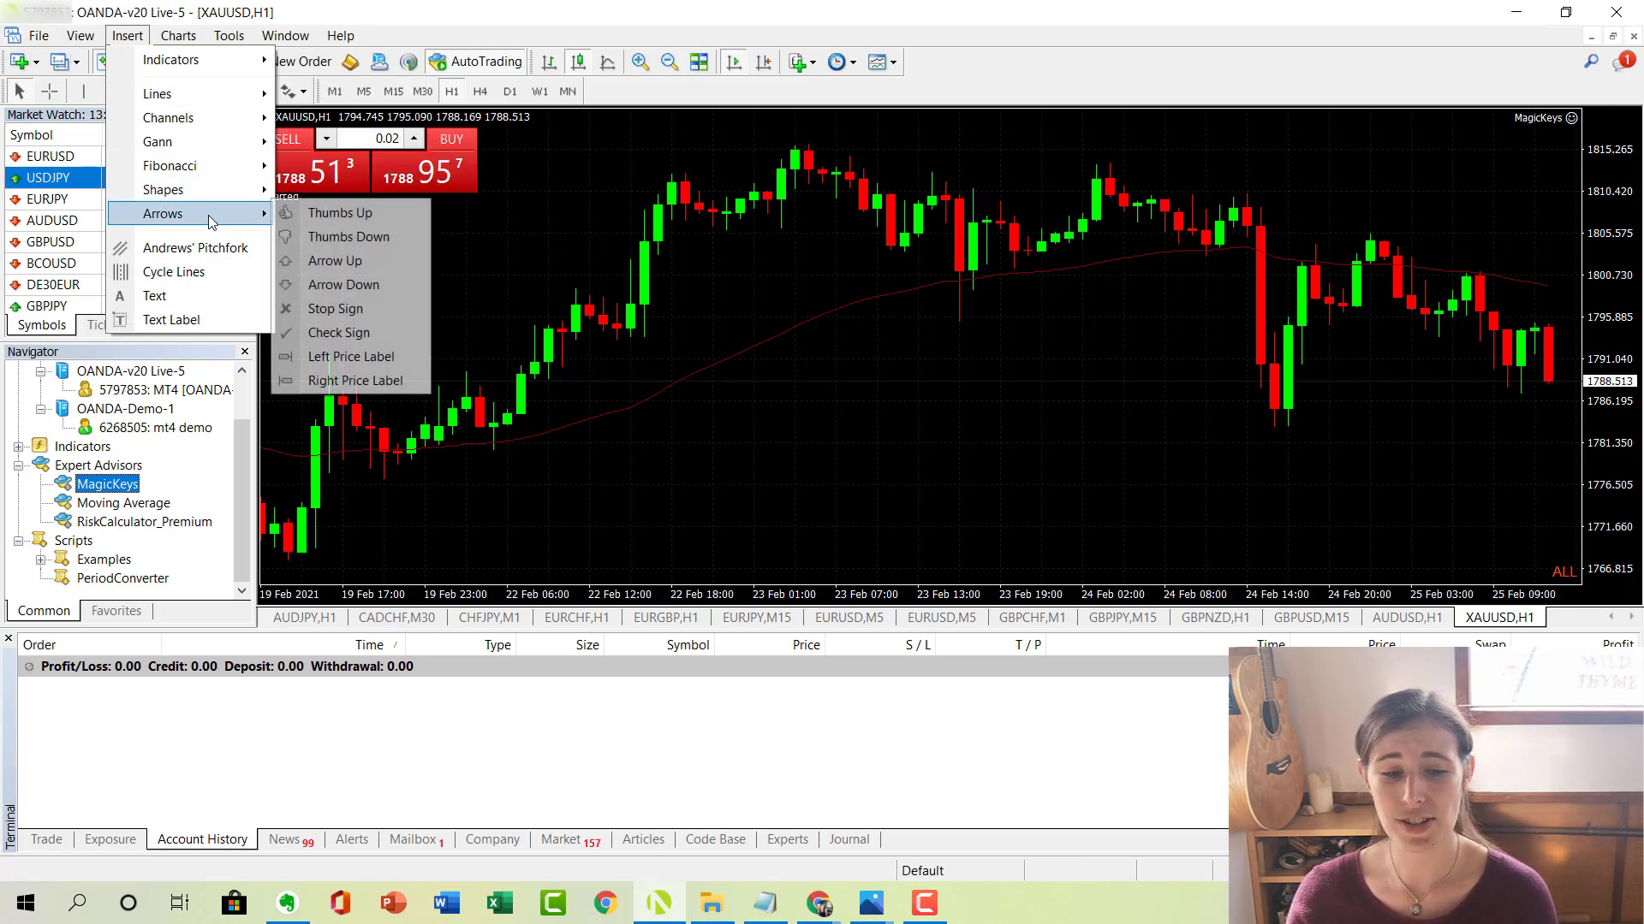
mouse_move(208, 196)
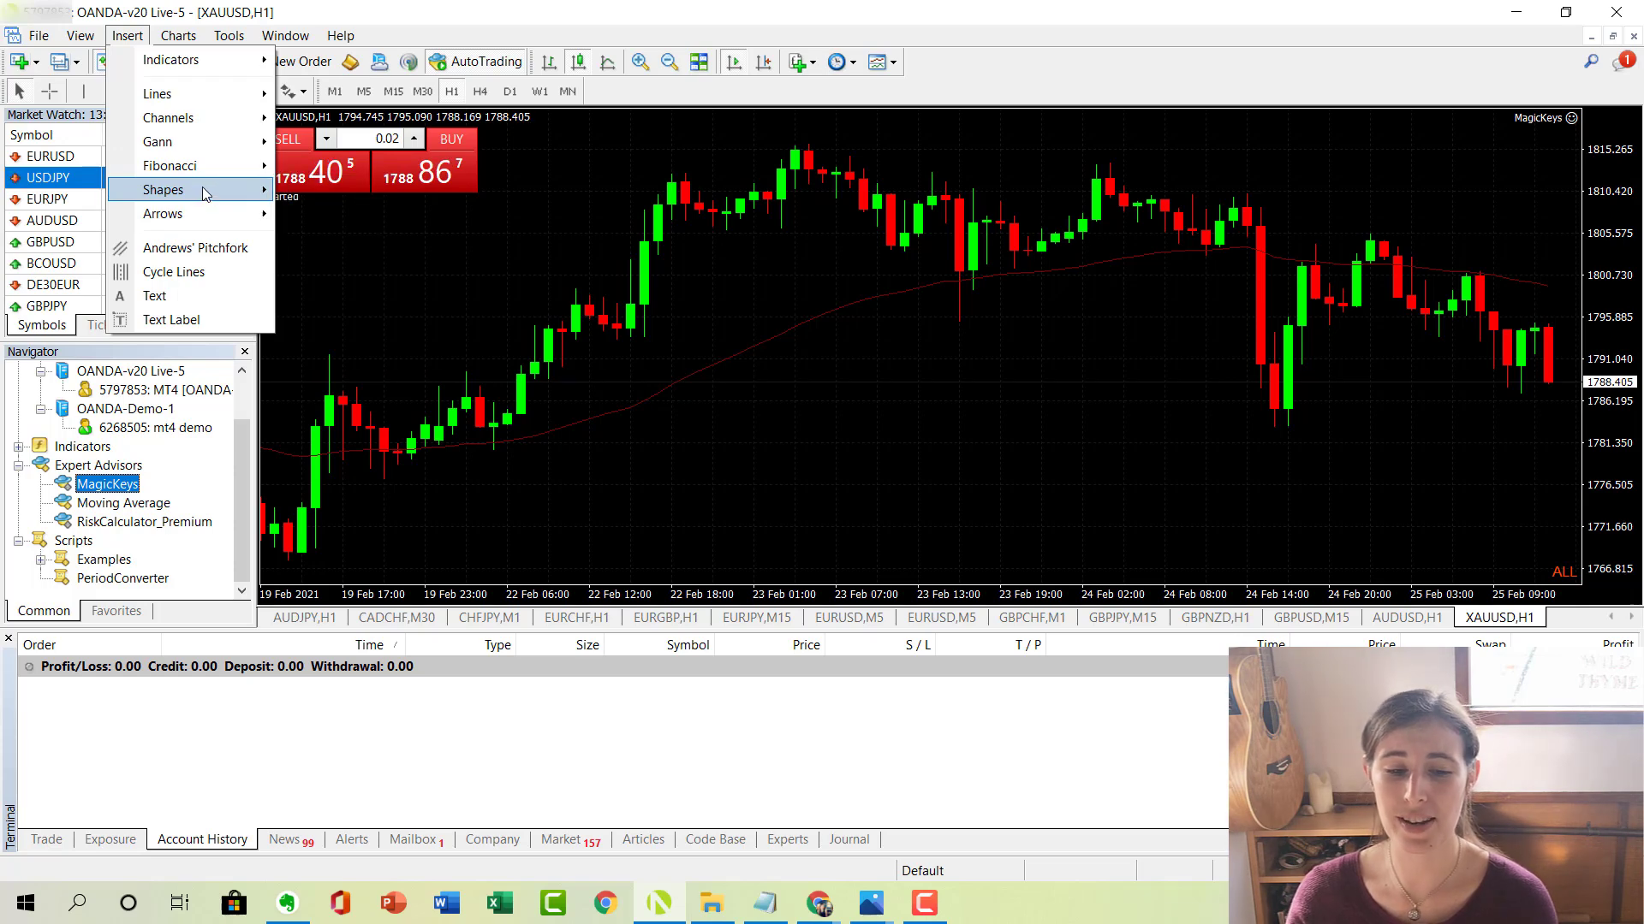
click(738, 351)
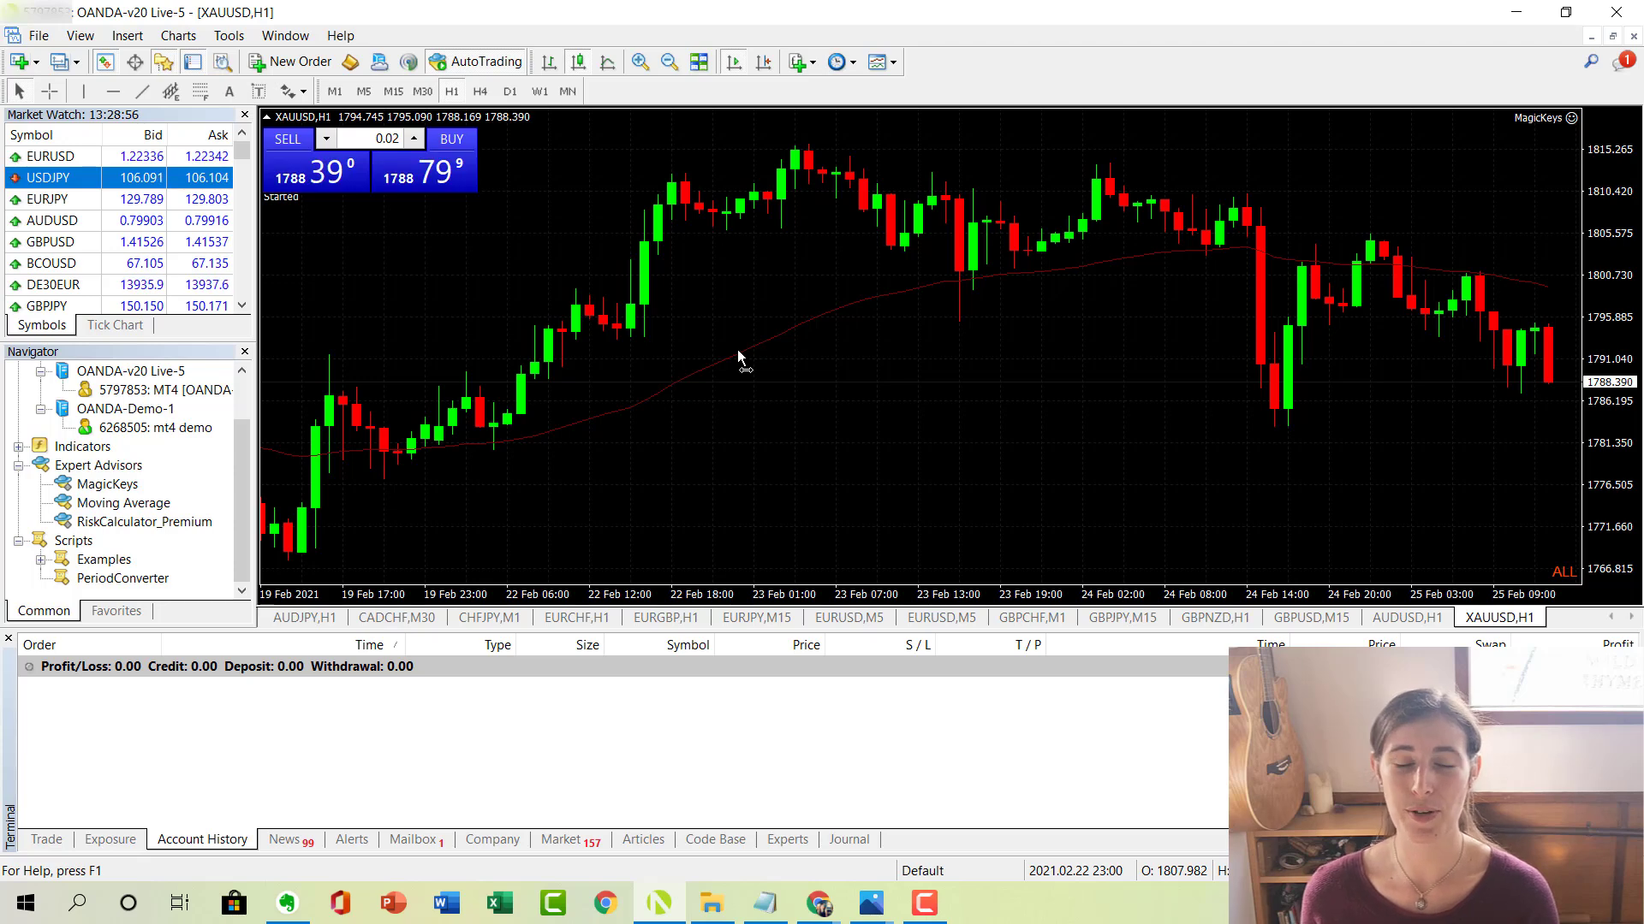
Step: Compress the gold chart's price scale and show the Trade tab with the account balance
drag(1615, 347, 1617, 352)
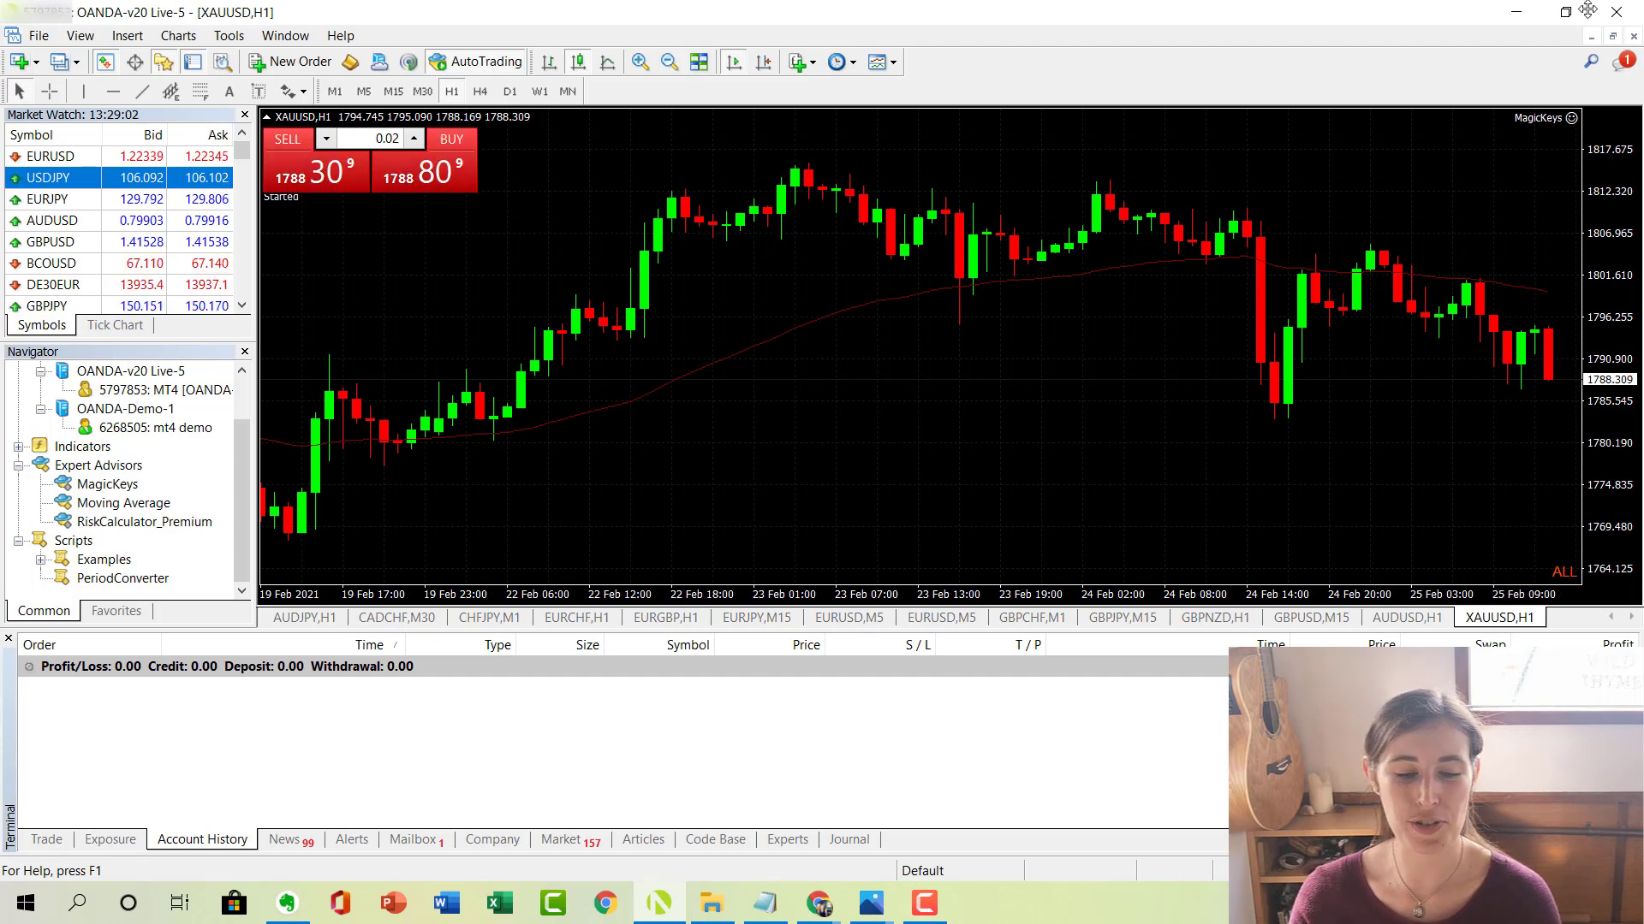
click(107, 484)
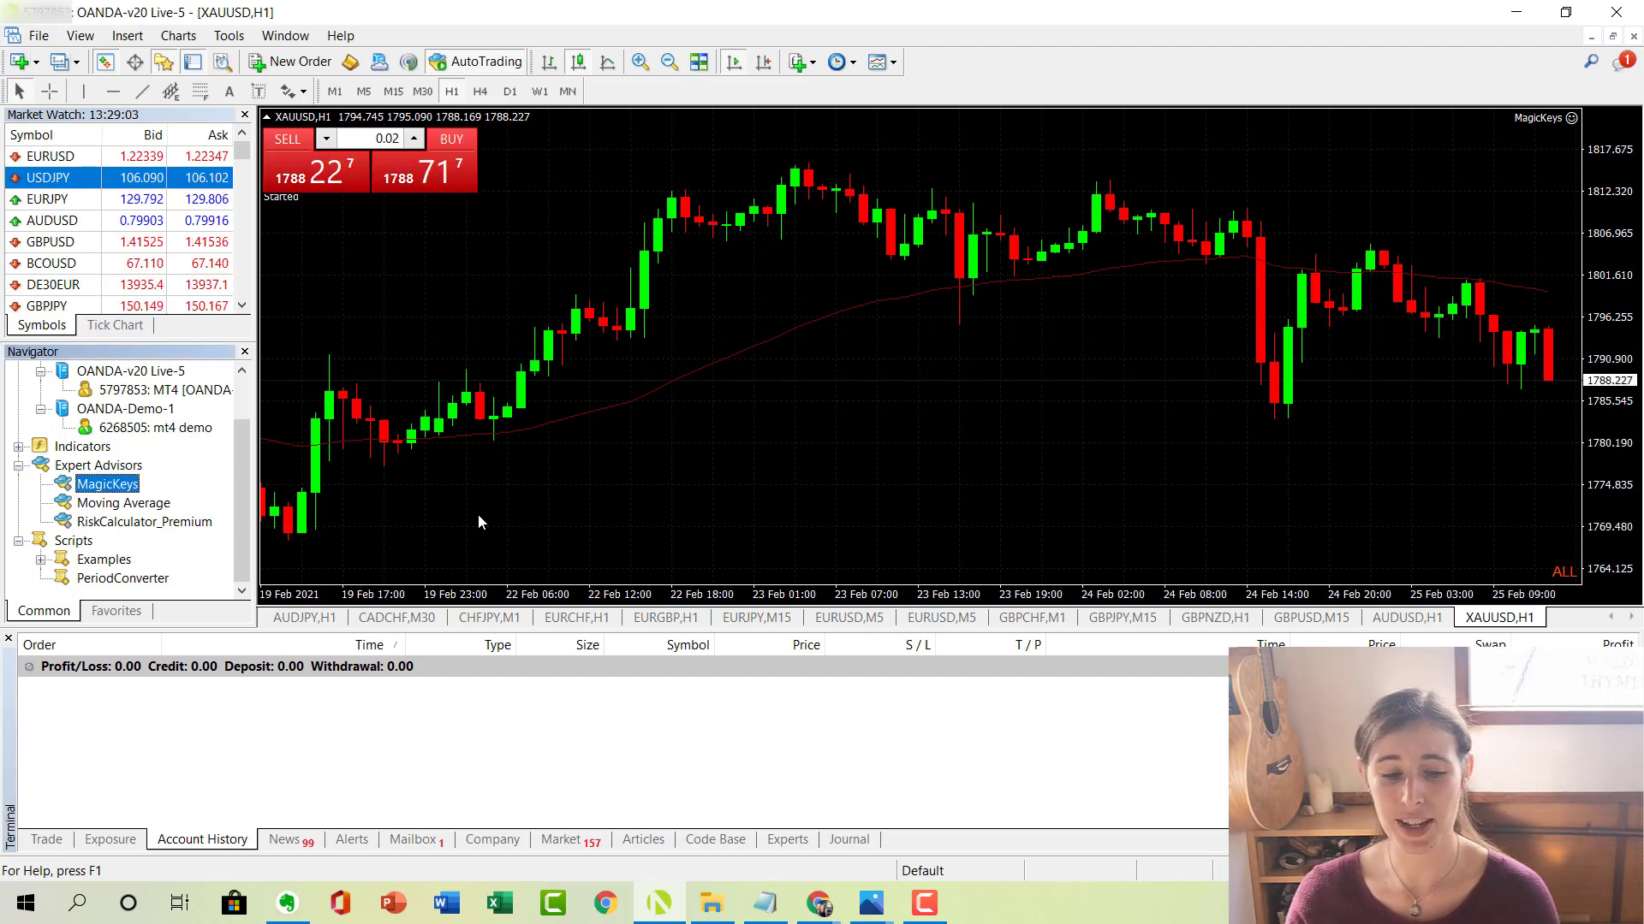
click(1487, 340)
click(48, 841)
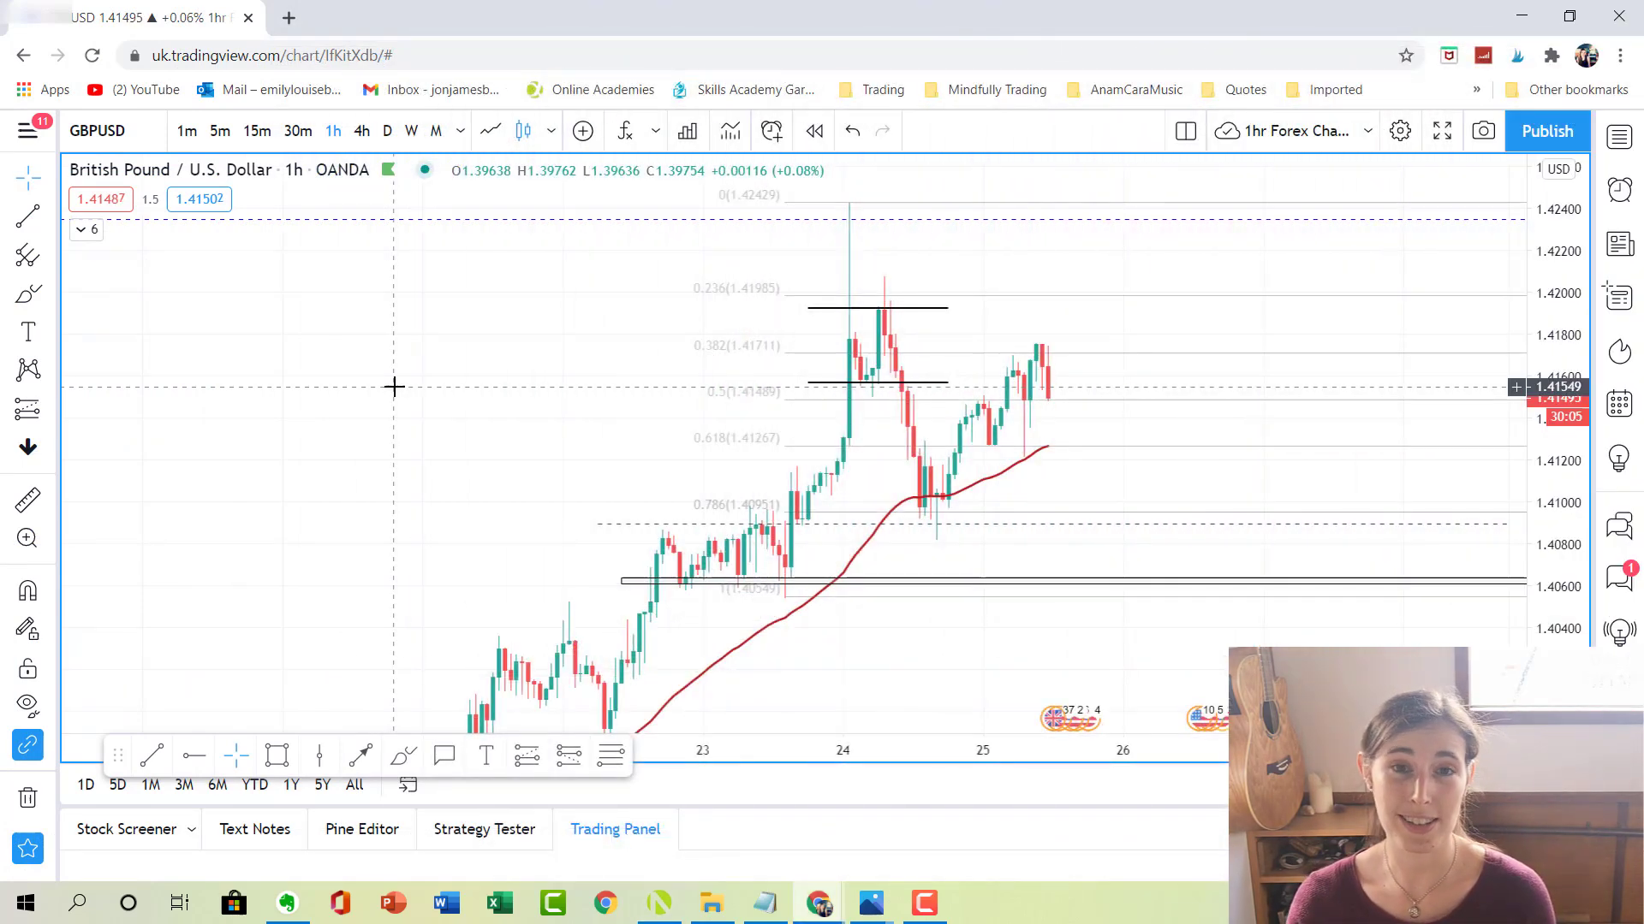
Step: Move the TradingView drawing toolbar off the chart area
mouse_move(118, 755)
mouse_down()
mouse_move(676, 811)
mouse_move(897, 869)
mouse_up()
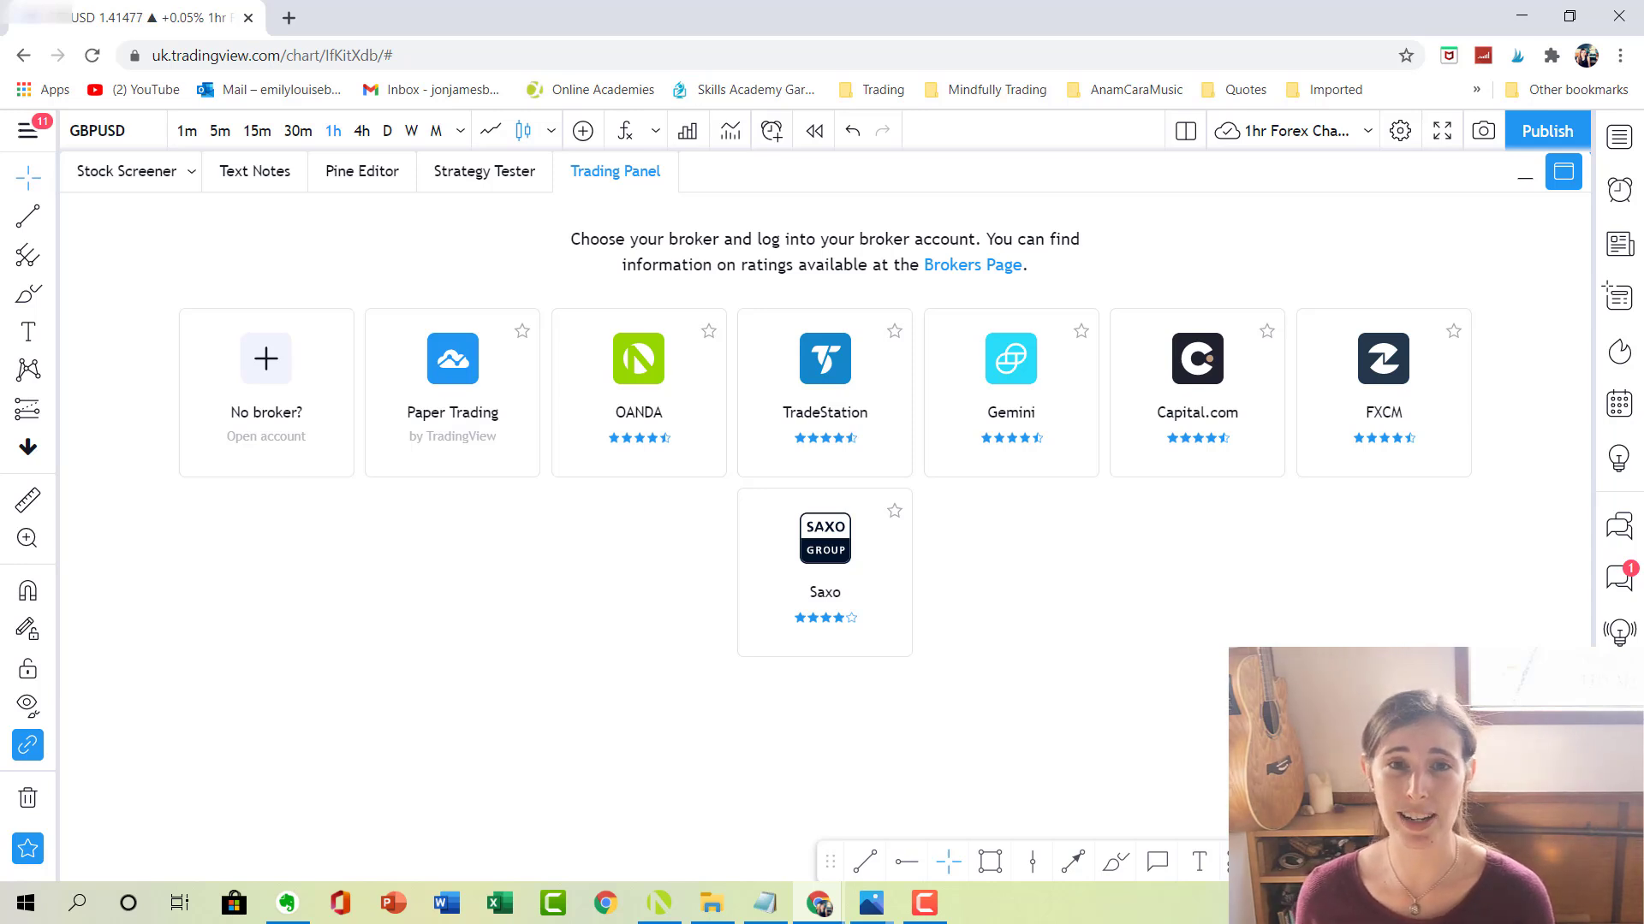
mouse_move(684, 444)
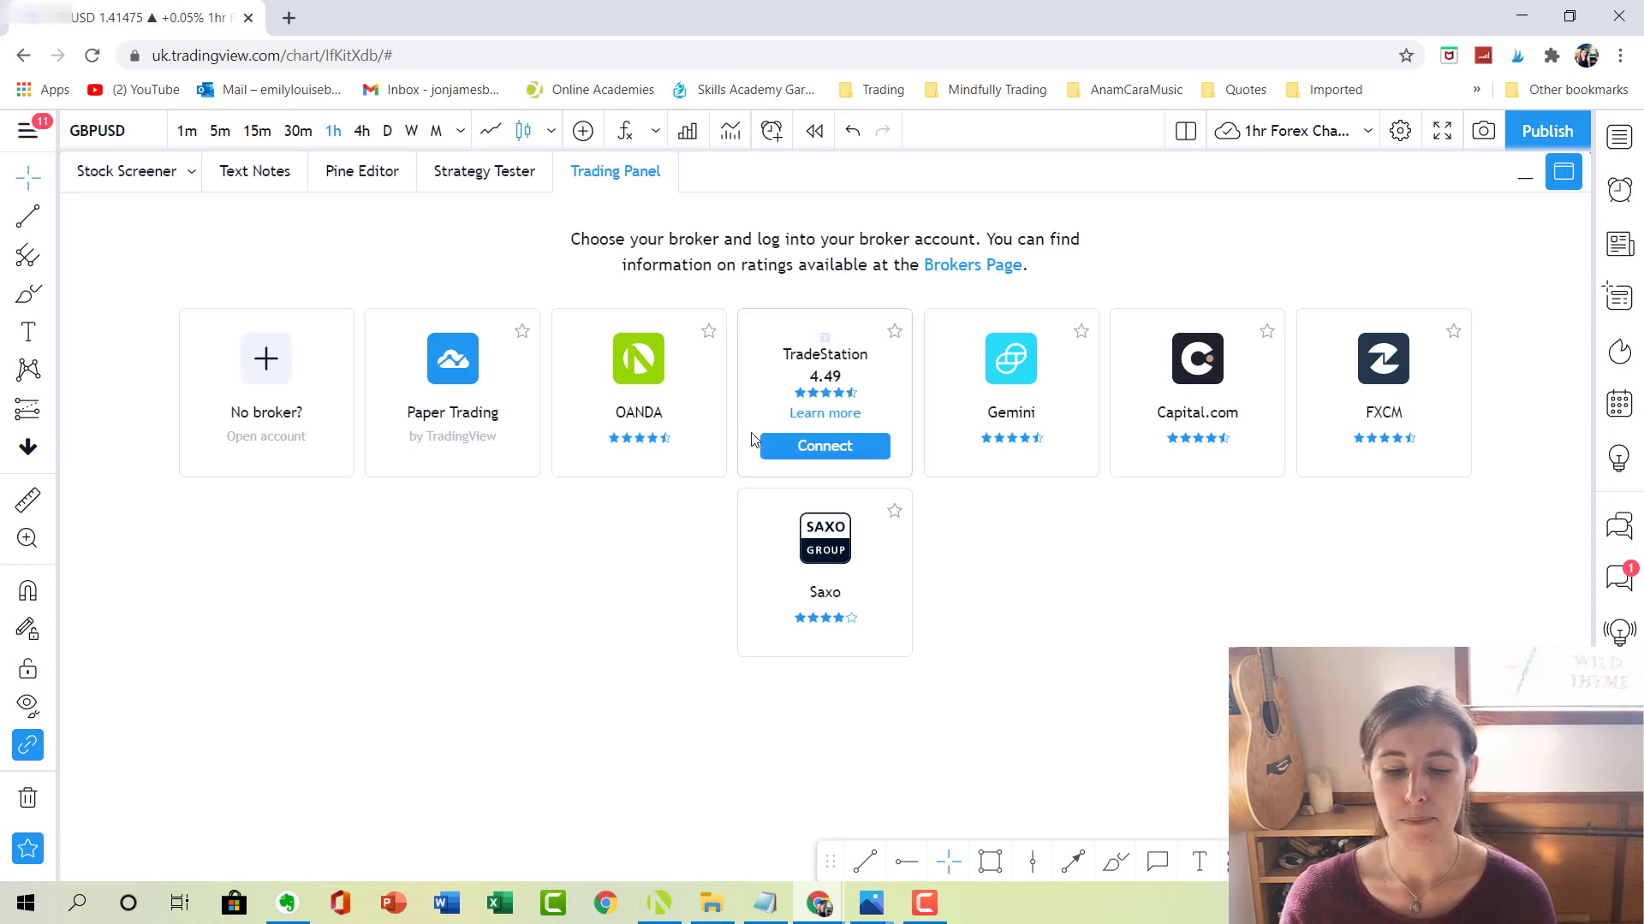
Step: Bring the MetaTrader 4 OANDA terminal back to the front from the taskbar
click(659, 903)
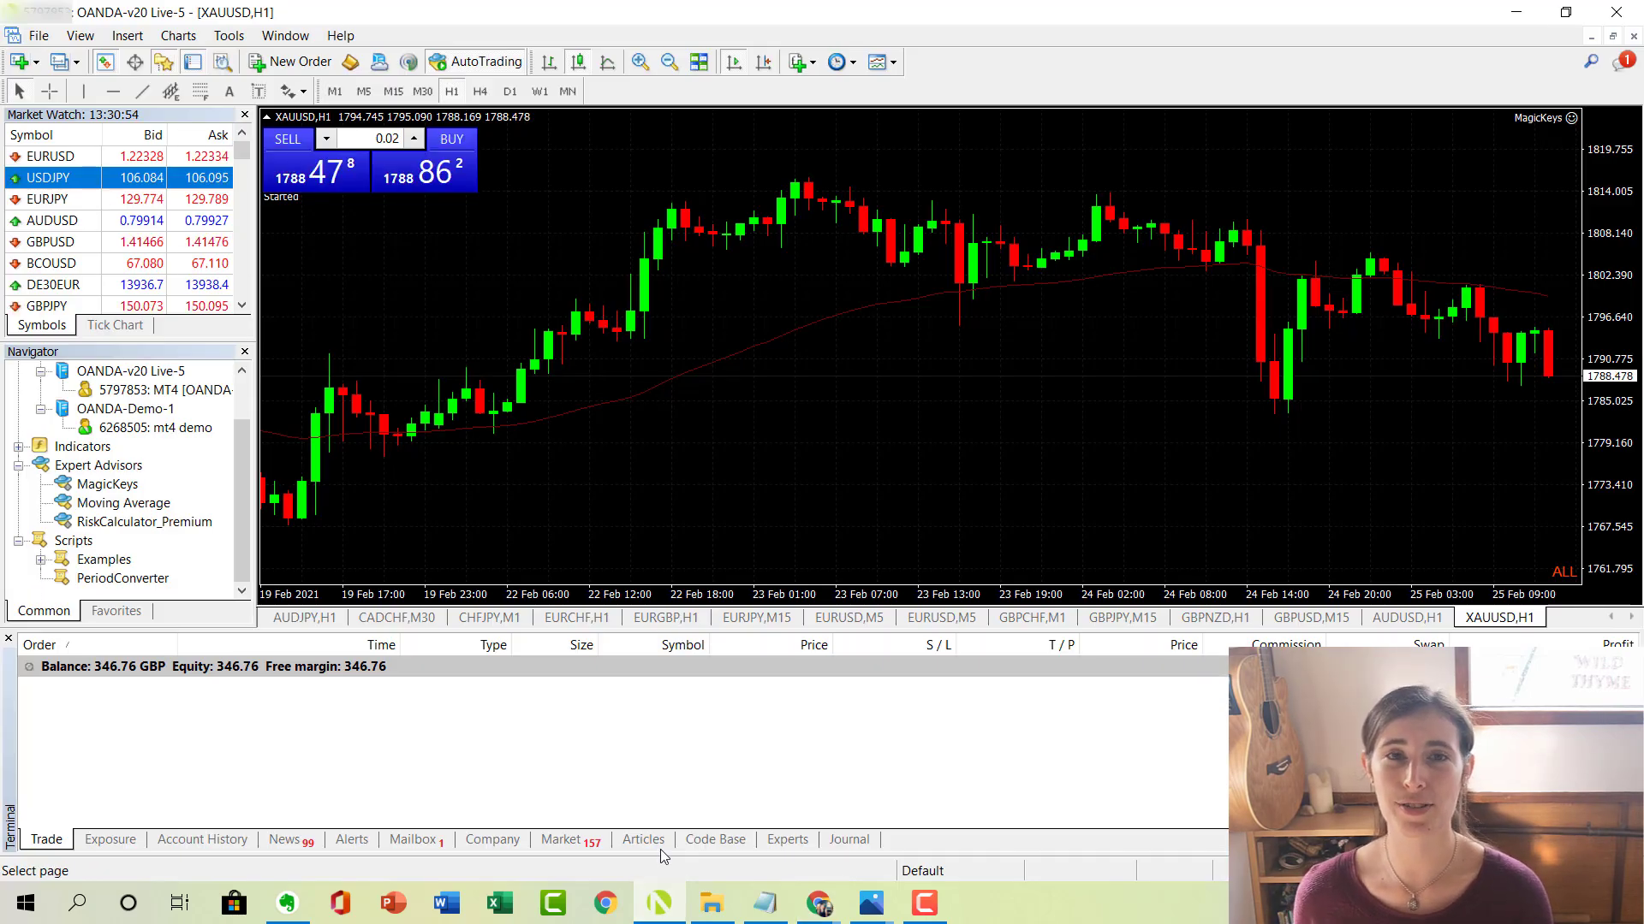